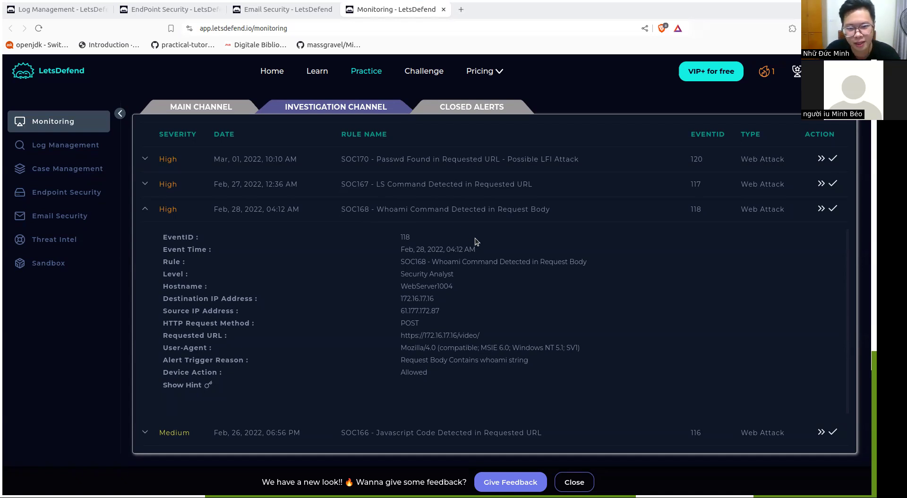
Create a case for EventID 118, the SOC168 Whoami Command alert, and open its incident details
{"action": "left_click", "coordinate": [827, 212]}
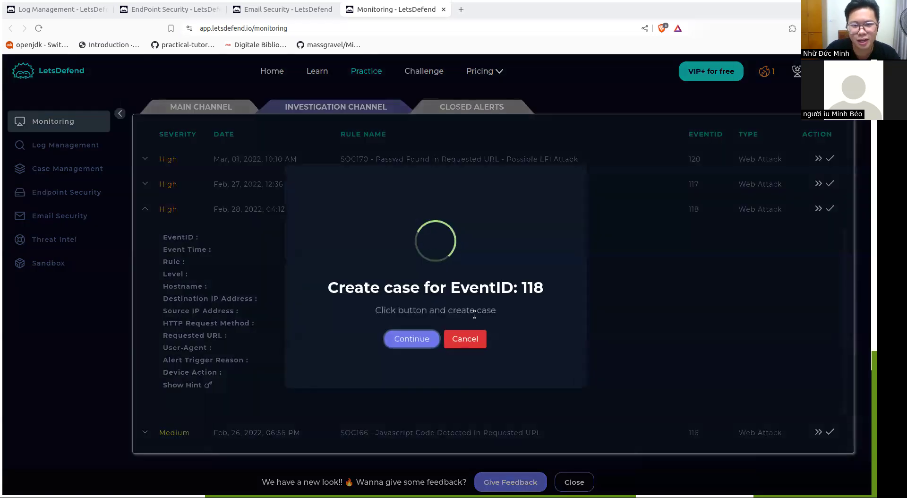
{"action": "left_click", "coordinate": [424, 336]}
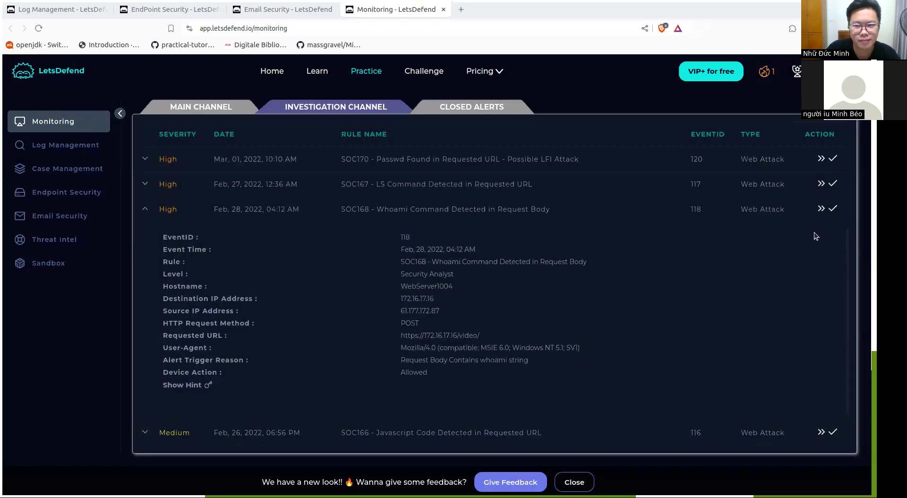
{"action": "left_click", "coordinate": [822, 211]}
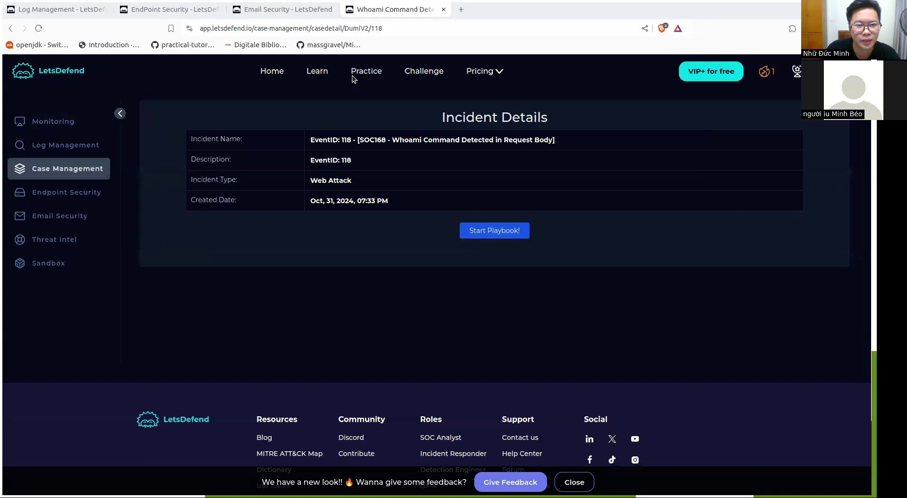
Open the Practice monitoring page in a separate tab ahead of the incident tab, and start the incident's playbook
{"action": "right_click", "coordinate": [370, 73]}
{"action": "left_click", "coordinate": [378, 77]}
{"action": "left_click_drag", "start_coordinate": [464, 8], "coordinate": [363, 6]}
{"action": "left_click", "coordinate": [495, 6]}
{"action": "left_click", "coordinate": [504, 237]}
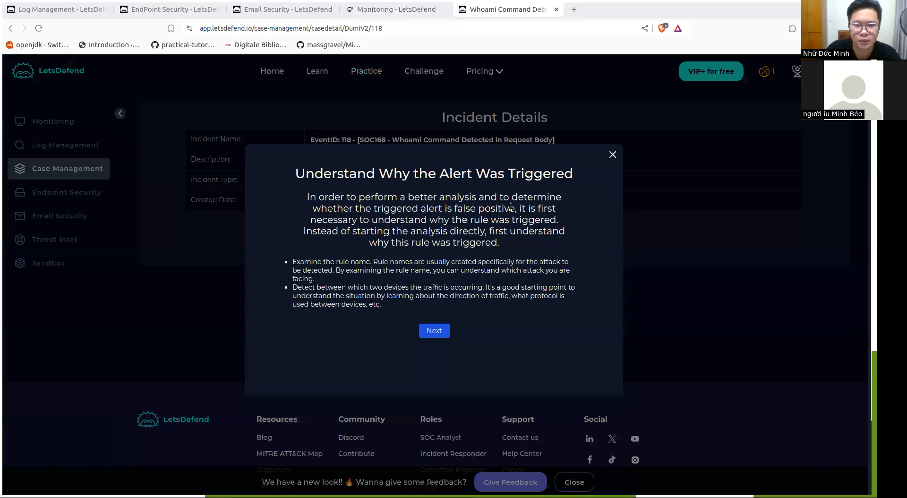
Review the SOC168 alert's details in the investigation channel against the playbook's guidance on why the alert was triggered
{"action": "left_click", "coordinate": [395, 8]}
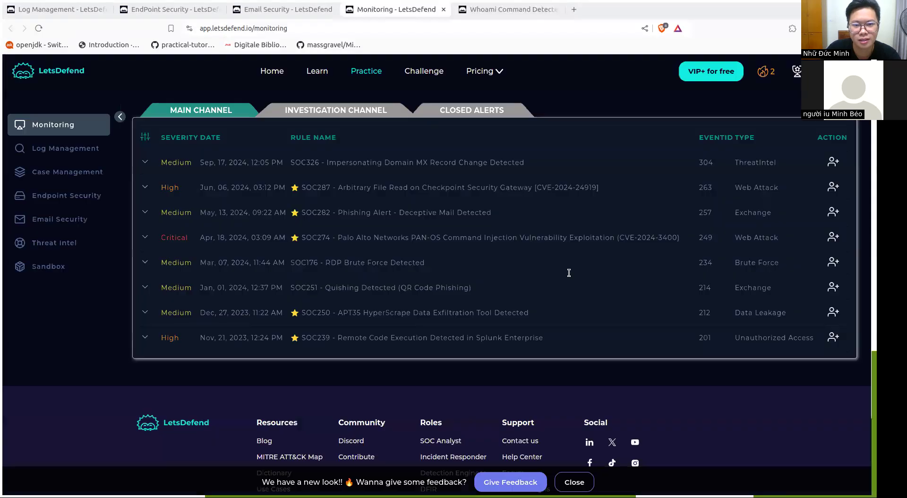
{"action": "left_click", "coordinate": [385, 108]}
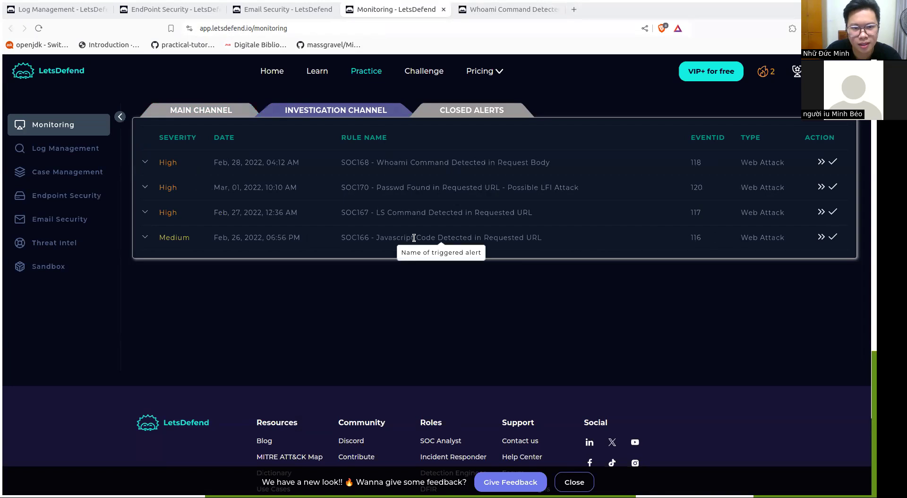
{"action": "left_click", "coordinate": [421, 162]}
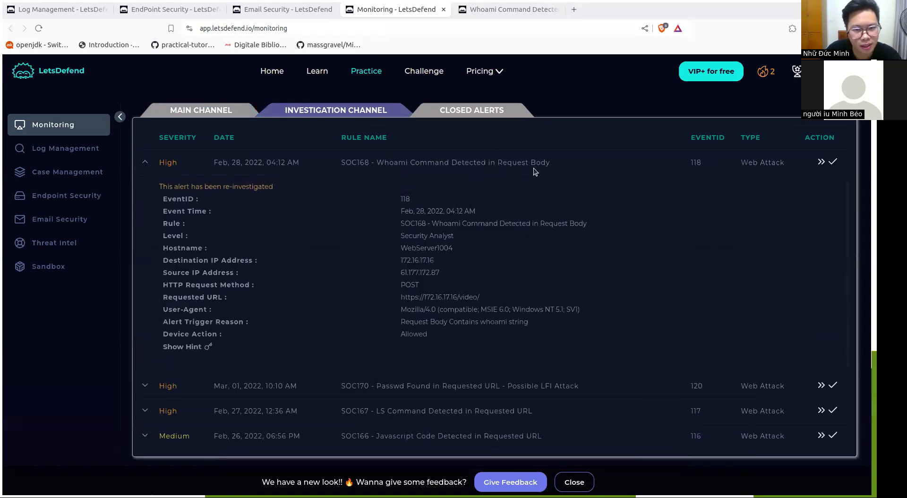
{"action": "scroll", "coordinate": [565, 256], "scroll_direction": "down", "scroll_amount": 1}
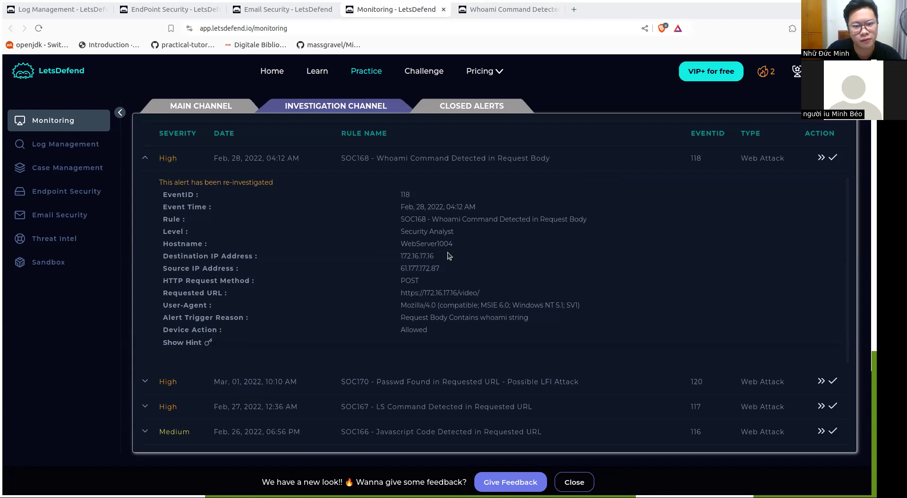
{"action": "left_click", "coordinate": [482, 10]}
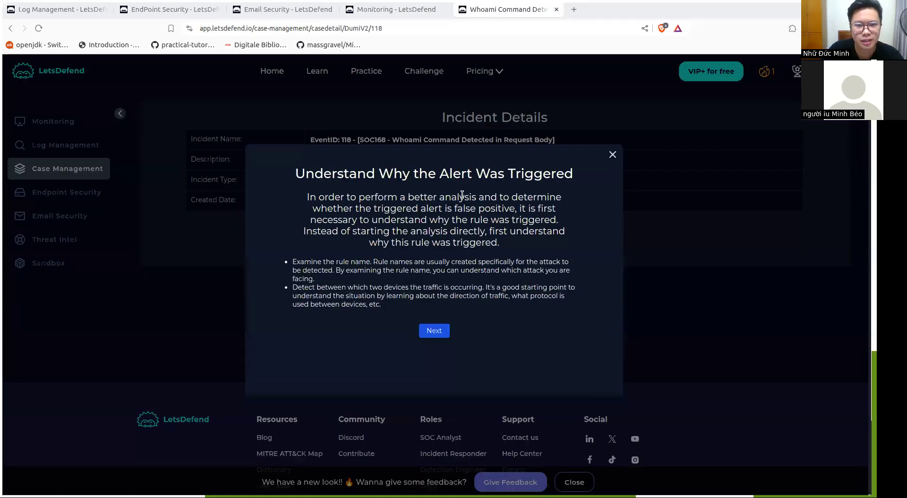
{"action": "left_click", "coordinate": [401, 10]}
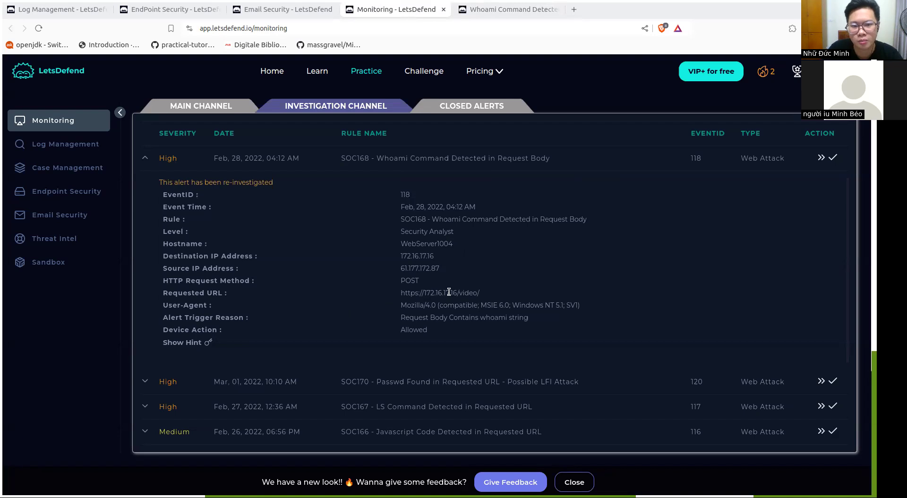
Advance the playbook through the alert trigger, Collect Data and Examine HTTP Traffic pages to the malicious traffic question
{"action": "left_click", "coordinate": [490, 15]}
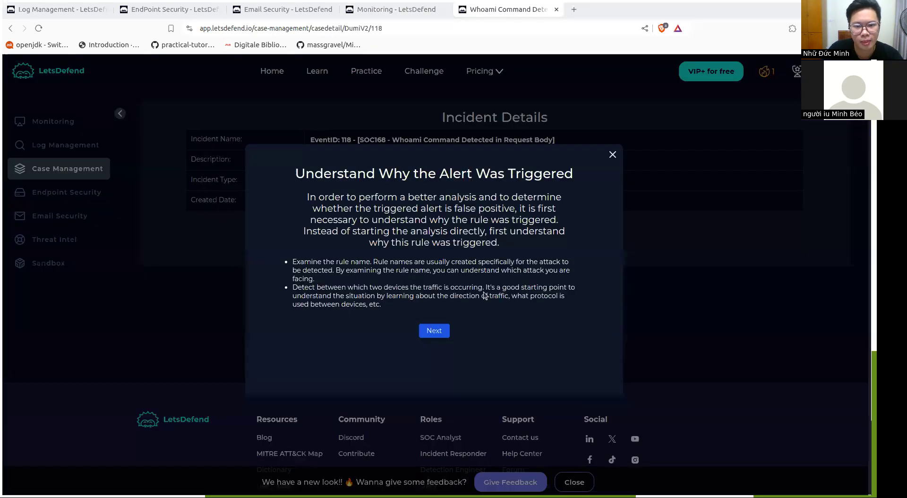
{"action": "left_click", "coordinate": [436, 330]}
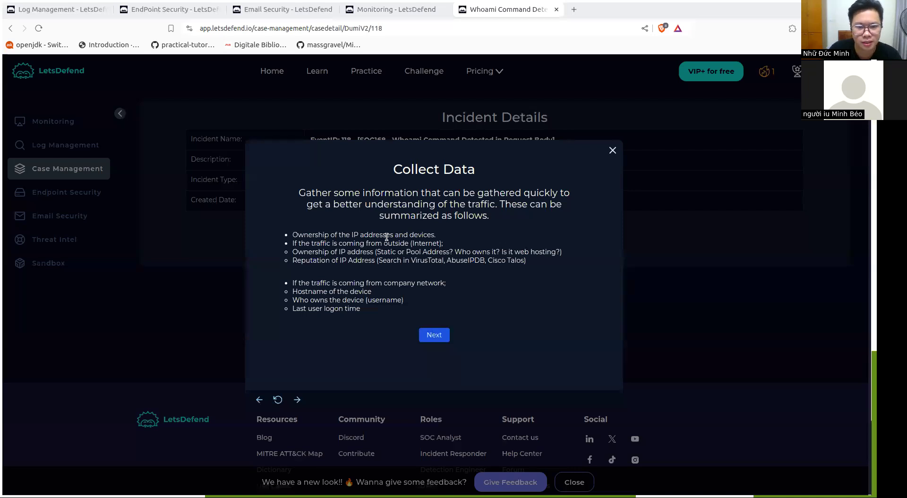
{"action": "left_click", "coordinate": [447, 332]}
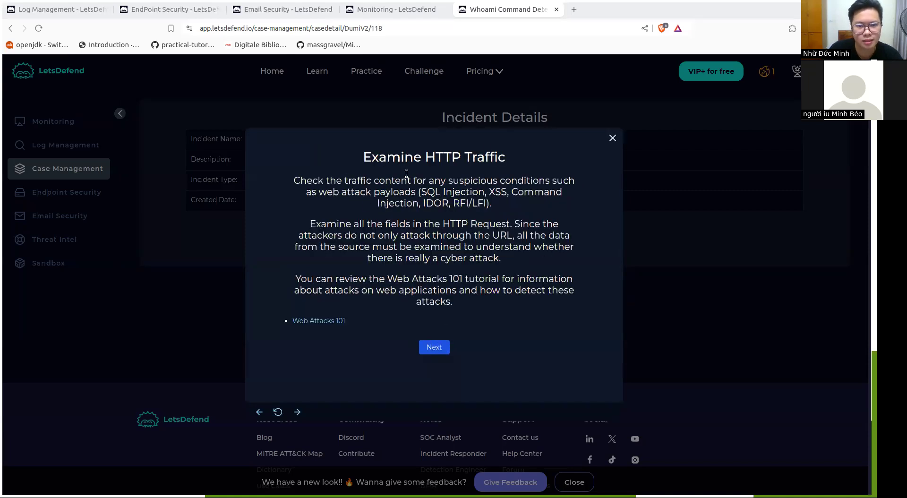
{"action": "left_click", "coordinate": [443, 345]}
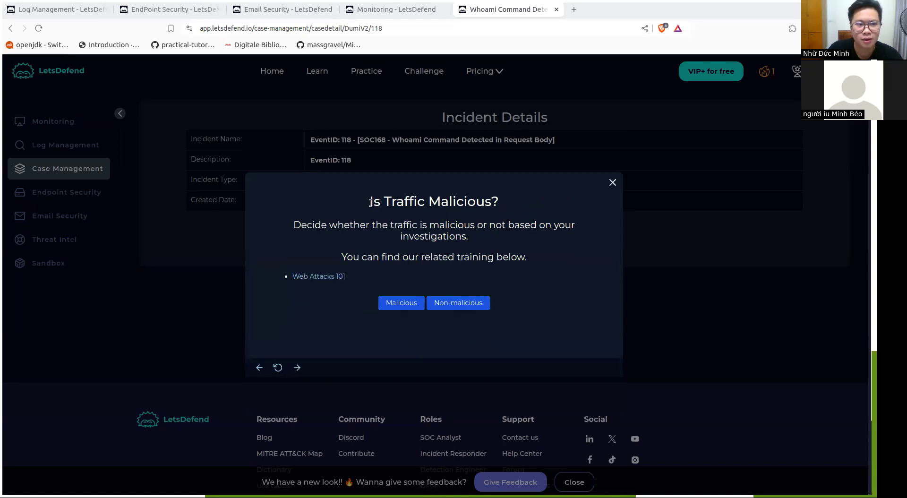
Review the log search for source 61.177.172.87 and destination 172.16.17.16, and collapse its expanded event entries
{"action": "left_click", "coordinate": [40, 10]}
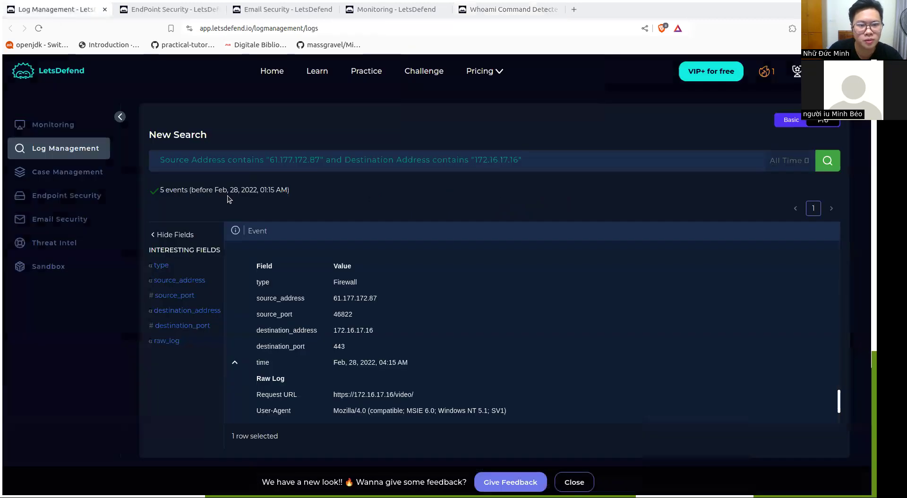
{"action": "left_click_drag", "start_coordinate": [531, 156], "coordinate": [158, 160]}
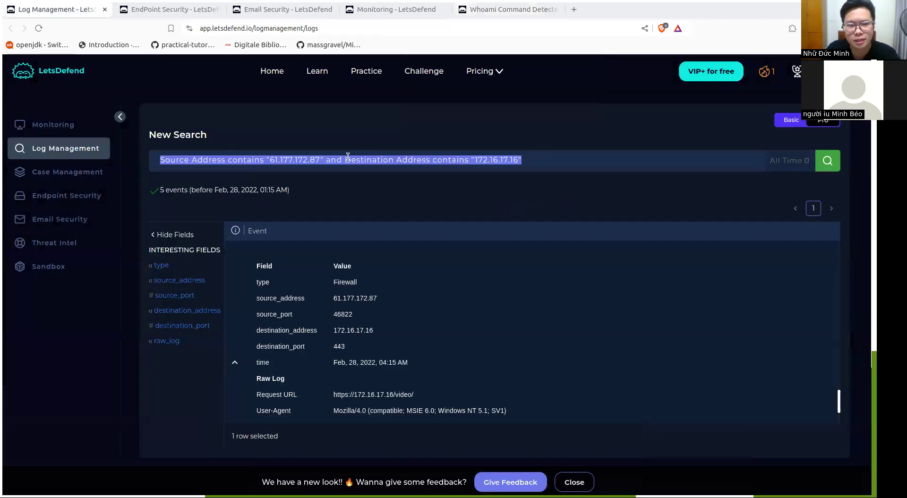
{"action": "left_click", "coordinate": [607, 176]}
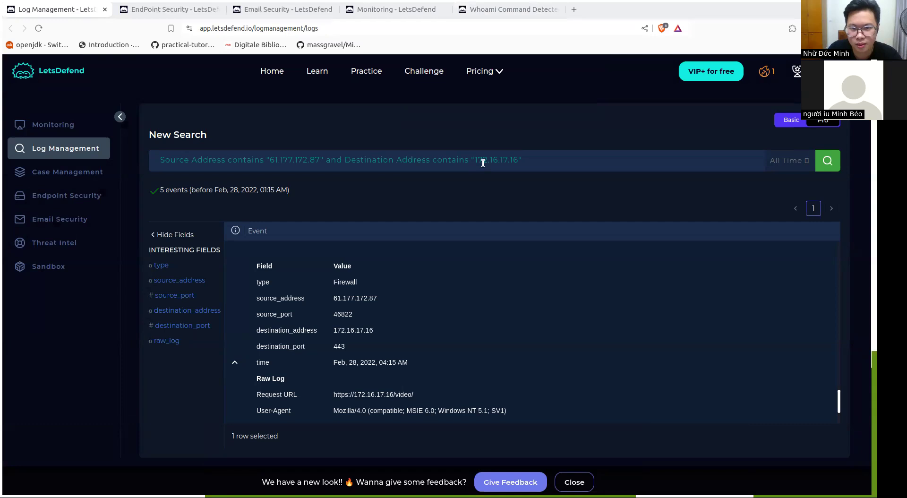
{"action": "scroll", "coordinate": [485, 163], "scroll_direction": "down", "scroll_amount": 1}
{"action": "scroll", "coordinate": [462, 160], "scroll_direction": "down", "scroll_amount": 1}
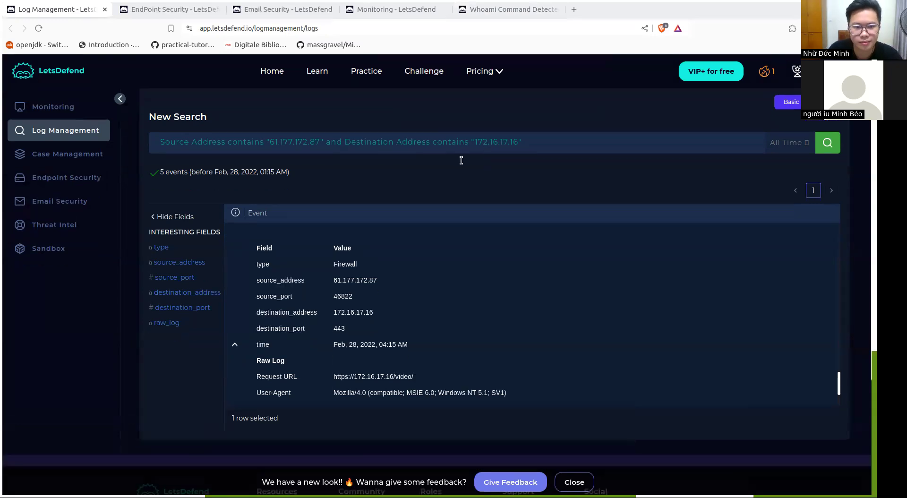
{"action": "left_click", "coordinate": [235, 312]}
{"action": "left_click", "coordinate": [235, 208]}
{"action": "scroll", "coordinate": [236, 255], "scroll_direction": "down", "scroll_amount": 3}
{"action": "scroll", "coordinate": [239, 226], "scroll_direction": "down", "scroll_amount": 1}
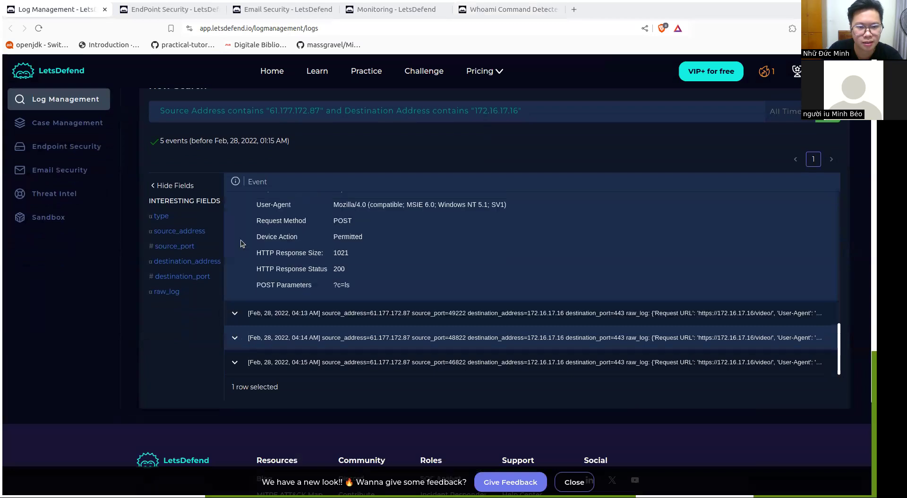
{"action": "scroll", "coordinate": [243, 210], "scroll_direction": "up", "scroll_amount": 3}
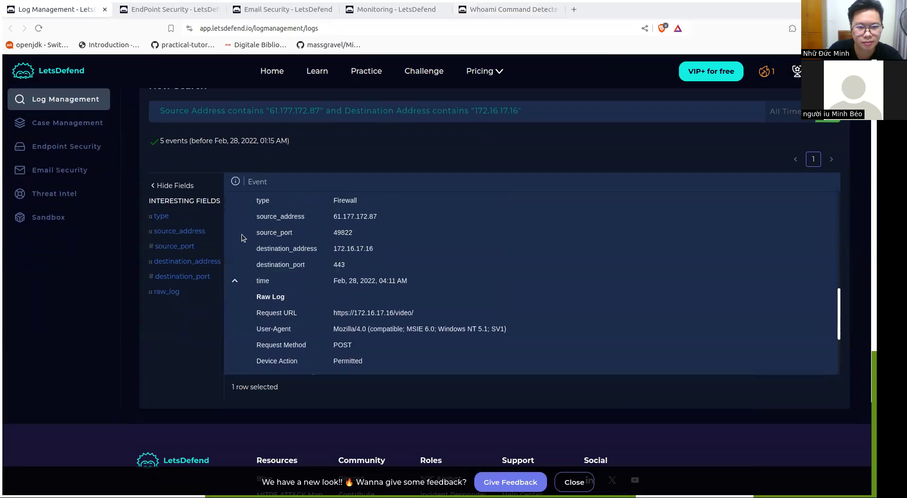
{"action": "left_click", "coordinate": [235, 280]}
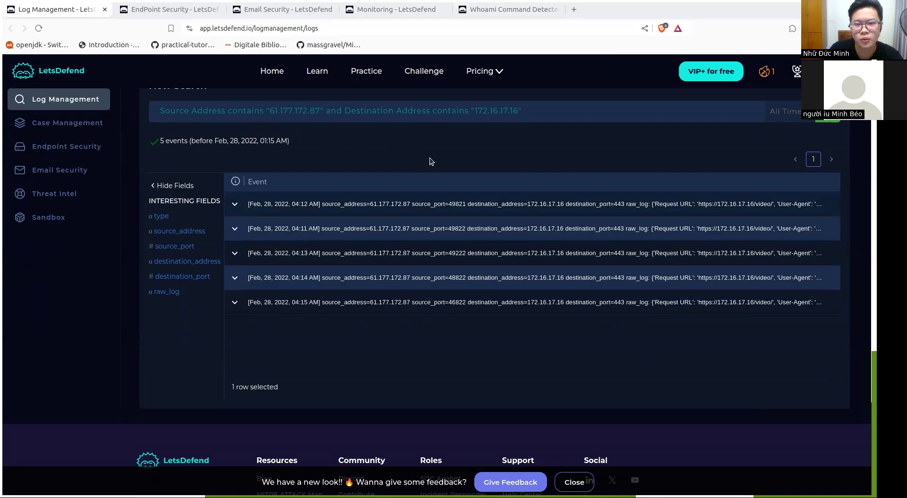
Expand the 04:12 AM firewall event and examine its response size, response status and POST parameters
{"action": "left_click", "coordinate": [235, 205]}
{"action": "scroll", "coordinate": [430, 256], "scroll_direction": "down", "scroll_amount": 3}
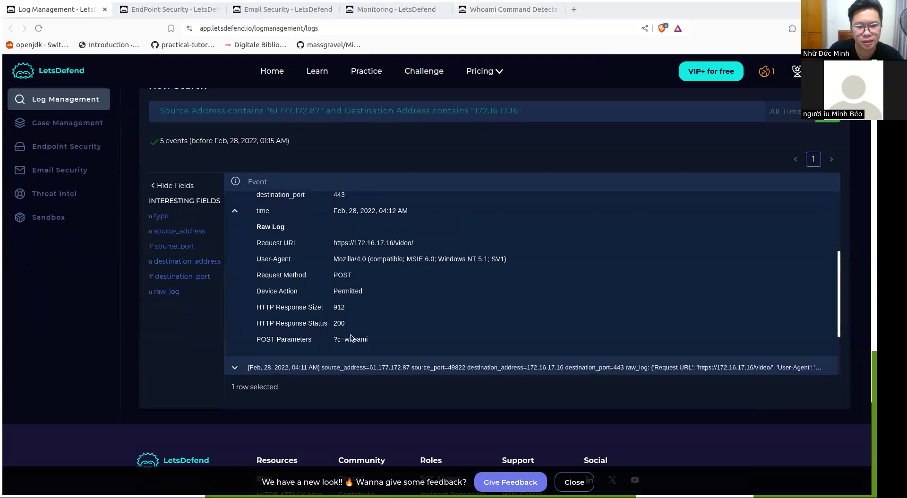
{"action": "scroll", "coordinate": [394, 310], "scroll_direction": "down", "scroll_amount": 1}
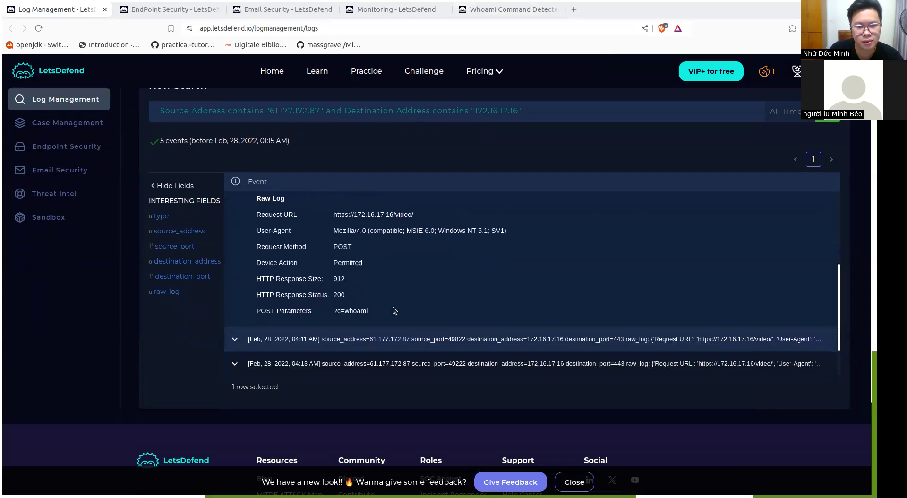
{"action": "scroll", "coordinate": [352, 311], "scroll_direction": "down", "scroll_amount": 1}
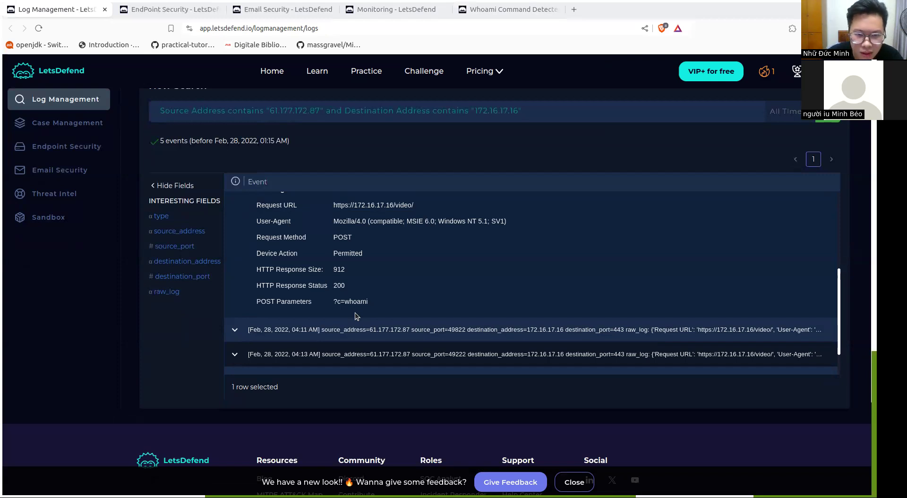
{"action": "scroll", "coordinate": [355, 312], "scroll_direction": "down", "scroll_amount": 1}
{"action": "left_click_drag", "start_coordinate": [347, 289], "coordinate": [387, 286]}
{"action": "left_click", "coordinate": [387, 285]}
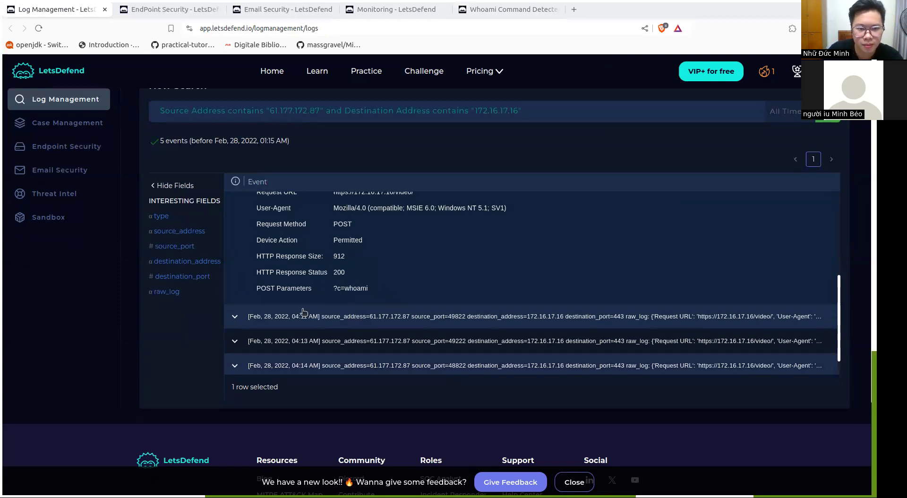
Expand the 04:11 AM and 04:13 AM events and examine their raw log responses and POST parameters
{"action": "left_click", "coordinate": [235, 317]}
{"action": "scroll", "coordinate": [425, 284], "scroll_direction": "down", "scroll_amount": 5}
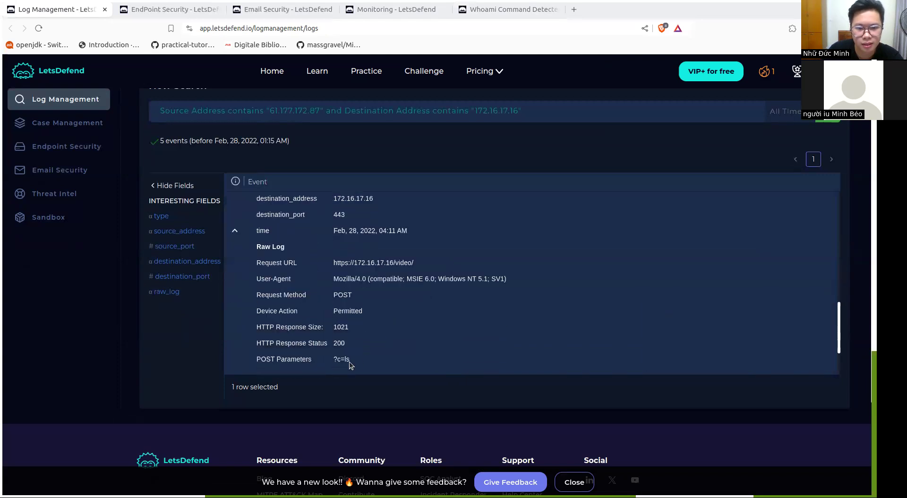
{"action": "scroll", "coordinate": [350, 361], "scroll_direction": "down", "scroll_amount": 3}
{"action": "left_click", "coordinate": [235, 316]}
{"action": "scroll", "coordinate": [420, 272], "scroll_direction": "down", "scroll_amount": 4}
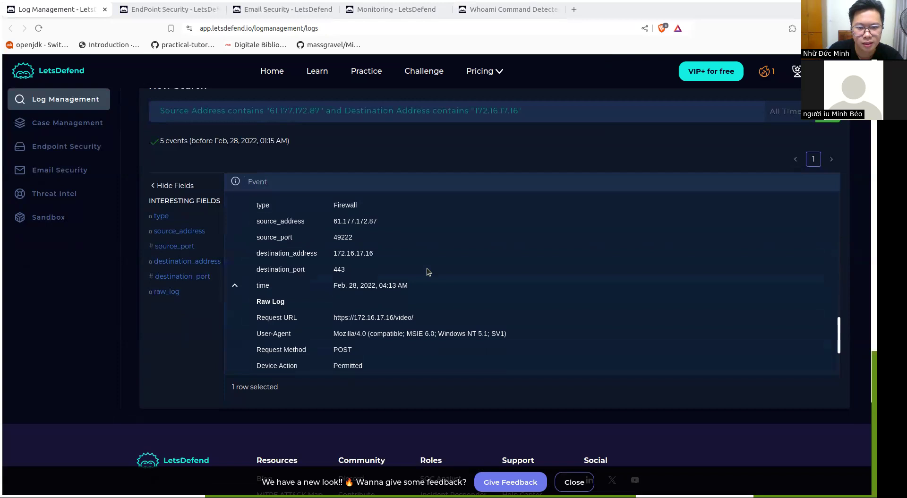
{"action": "scroll", "coordinate": [426, 270], "scroll_direction": "down", "scroll_amount": 2}
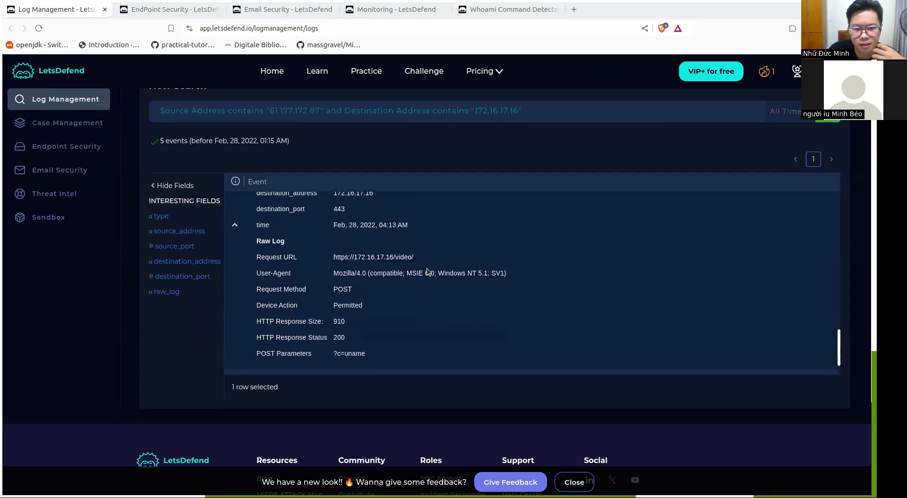
{"action": "scroll", "coordinate": [373, 352], "scroll_direction": "down", "scroll_amount": 2}
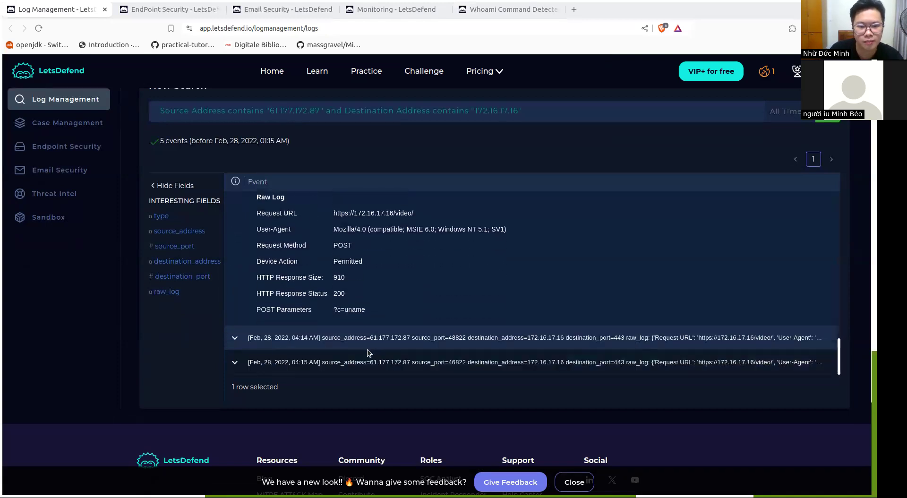
Examine the POST parameters of the 04:14 AM and 04:15 AM events and return to the playbook's malicious traffic question
{"action": "left_click", "coordinate": [232, 346]}
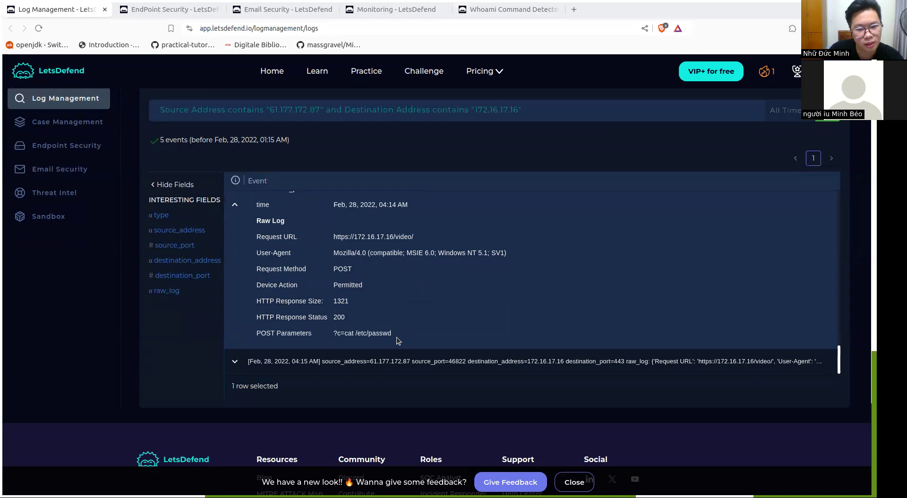
{"action": "scroll", "coordinate": [396, 336], "scroll_direction": "down", "scroll_amount": 3}
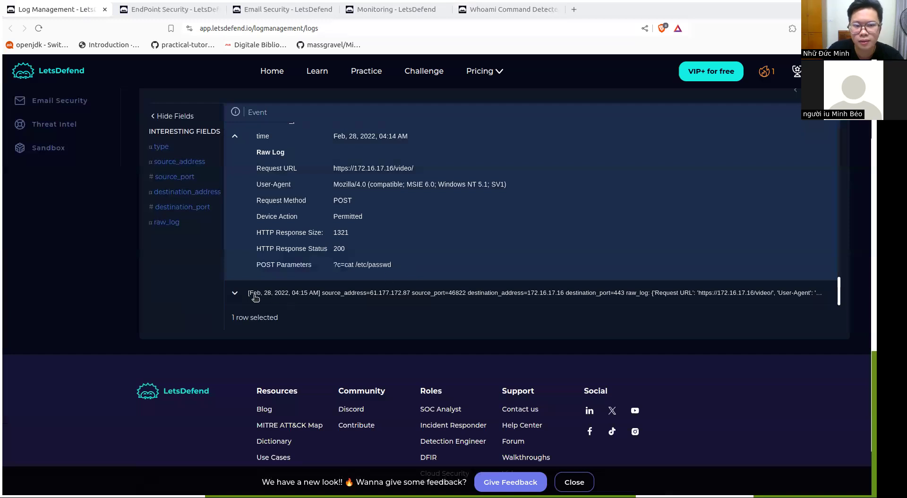
{"action": "left_click", "coordinate": [235, 294]}
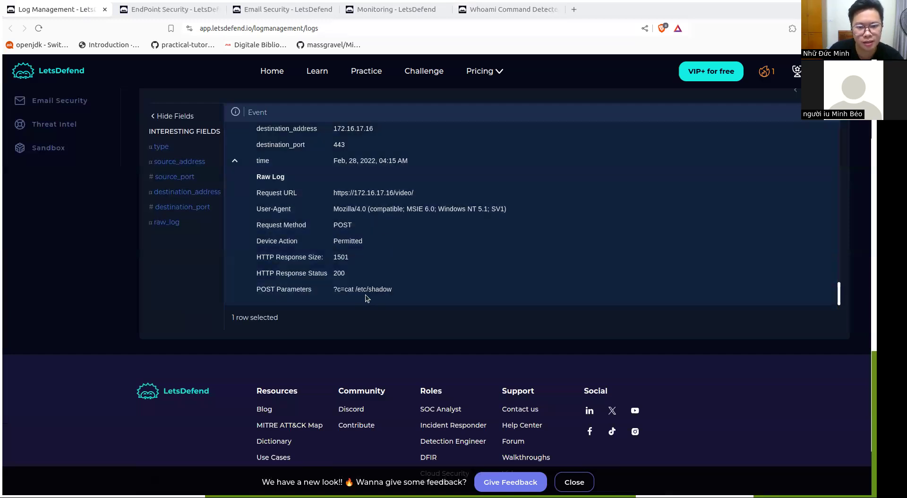
{"action": "scroll", "coordinate": [392, 292], "scroll_direction": "up", "scroll_amount": 3}
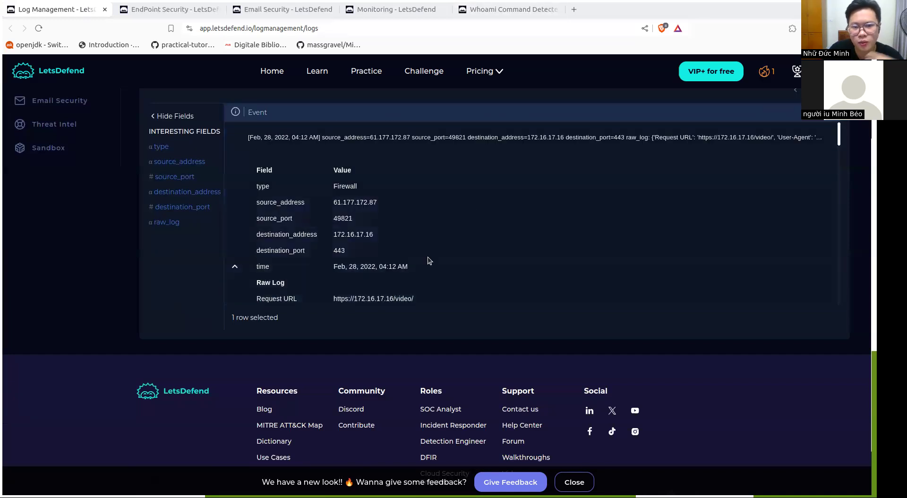
{"action": "scroll", "coordinate": [428, 258], "scroll_direction": "down", "scroll_amount": 5}
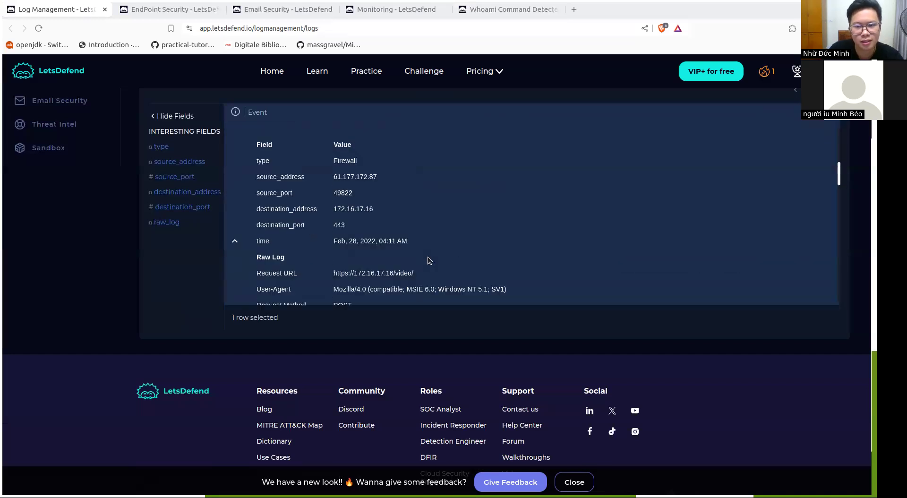
{"action": "left_click", "coordinate": [491, 10]}
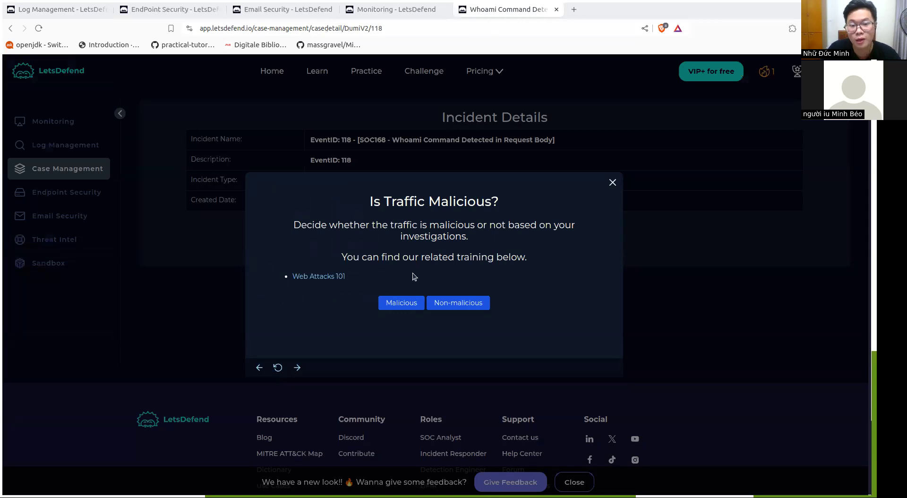
Classify the traffic as Malicious with Command Injection as the attack type, and review the planned test question
{"action": "left_click", "coordinate": [396, 306]}
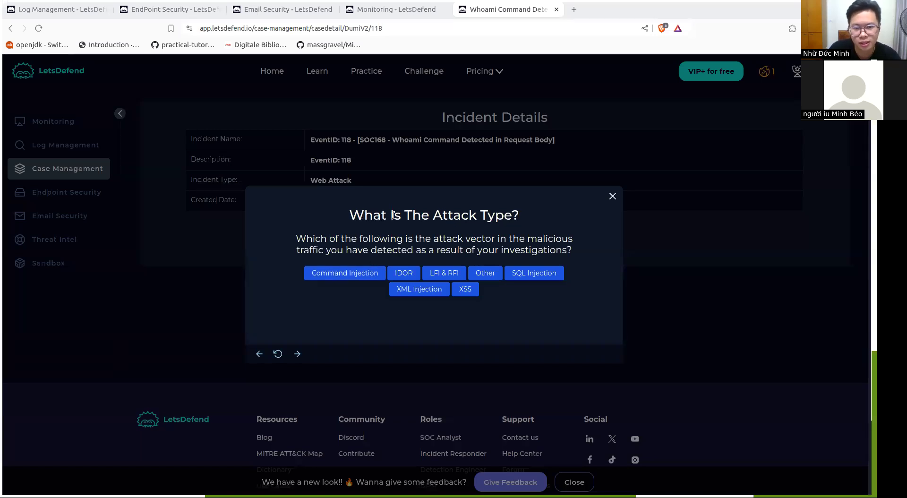
{"action": "left_click", "coordinate": [356, 277]}
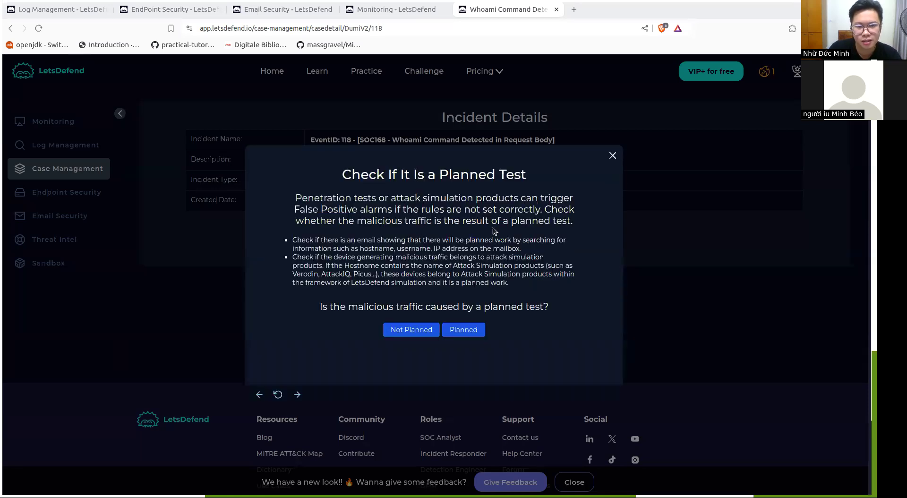
{"action": "left_click_drag", "start_coordinate": [351, 175], "coordinate": [539, 177]}
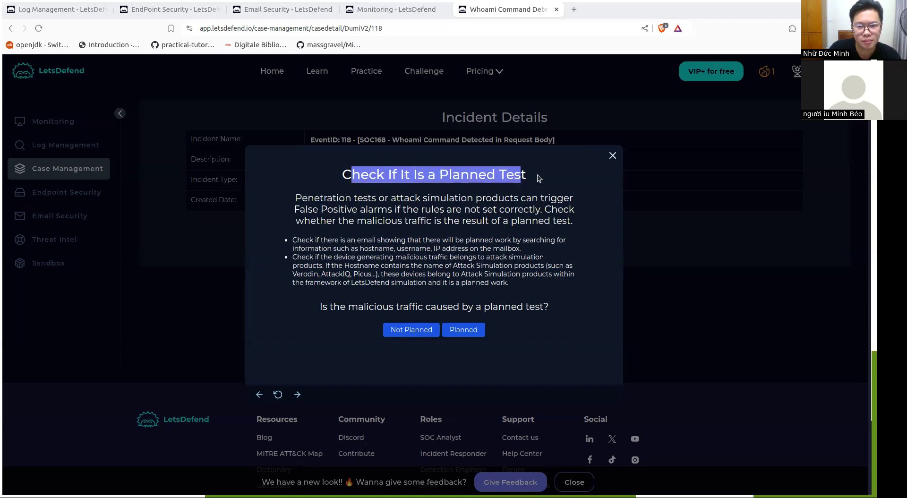
{"action": "left_click", "coordinate": [539, 178]}
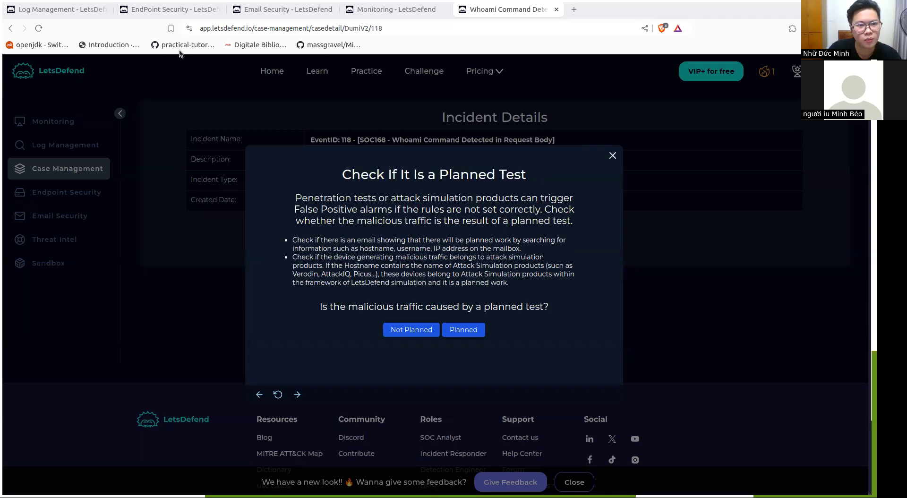
Search the Email Security mailbox for 172.16.17.16 to look for planned test messages
{"action": "left_click", "coordinate": [263, 9]}
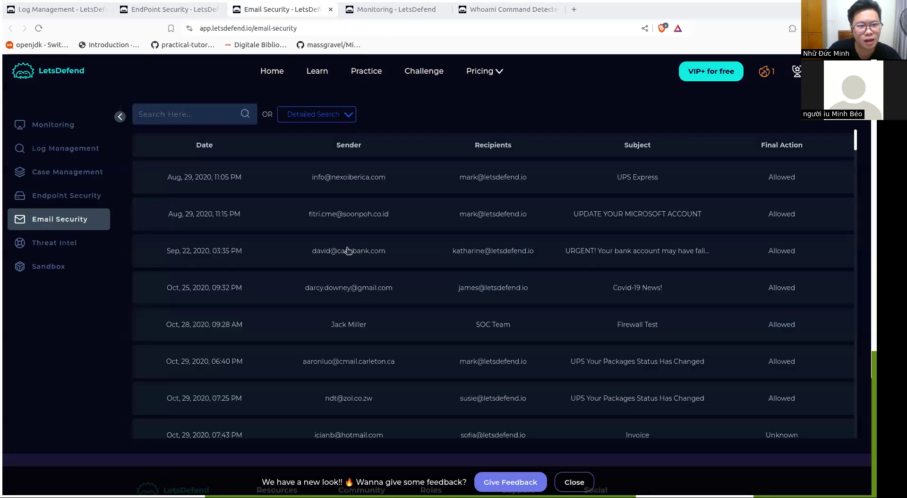
{"action": "left_click", "coordinate": [190, 119]}
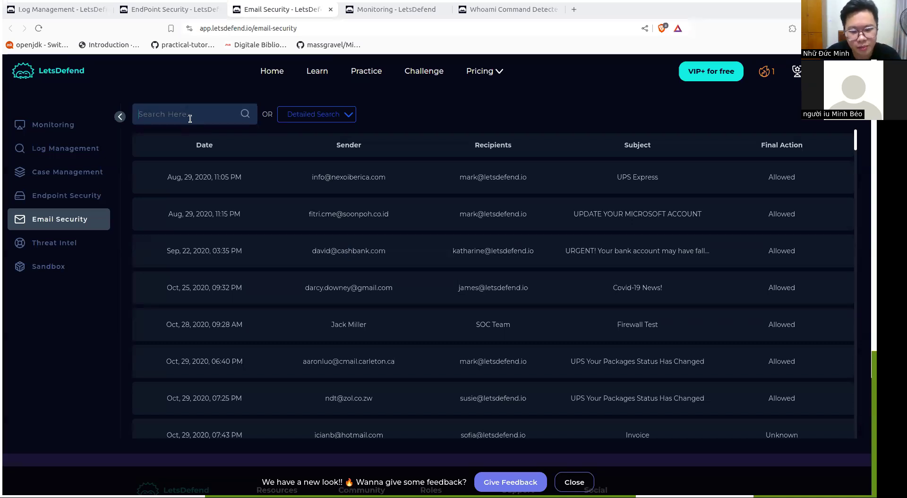
{"action": "type", "text": "172.16.17.16"}
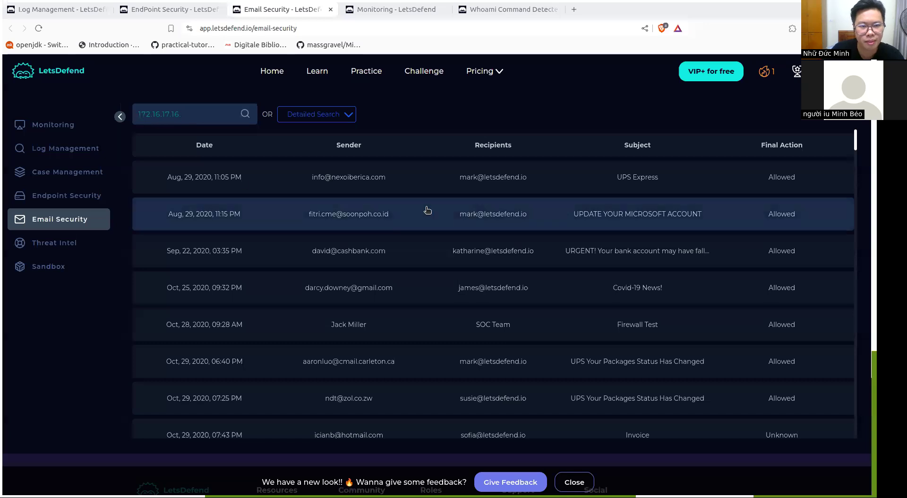
{"action": "key", "text": "Return"}
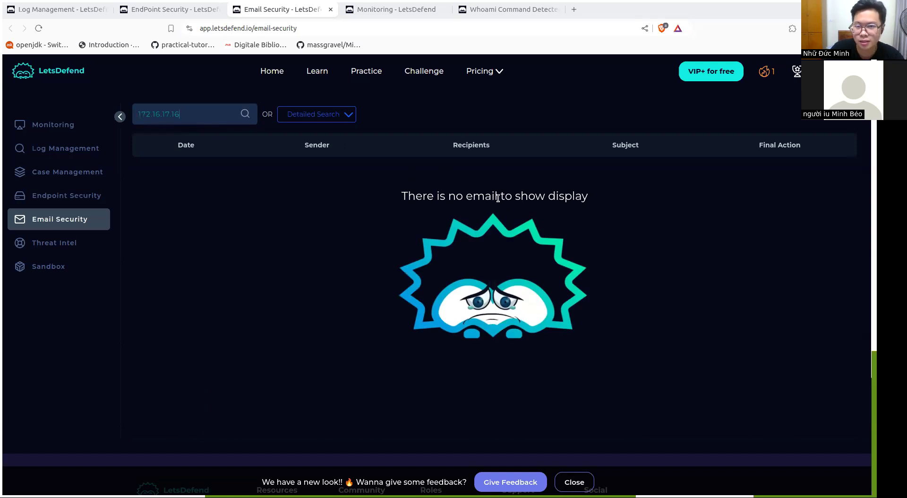
Answer the playbook with Not Planned and Internet → Company Network, and advance to the attack success question
{"action": "left_click", "coordinate": [504, 16]}
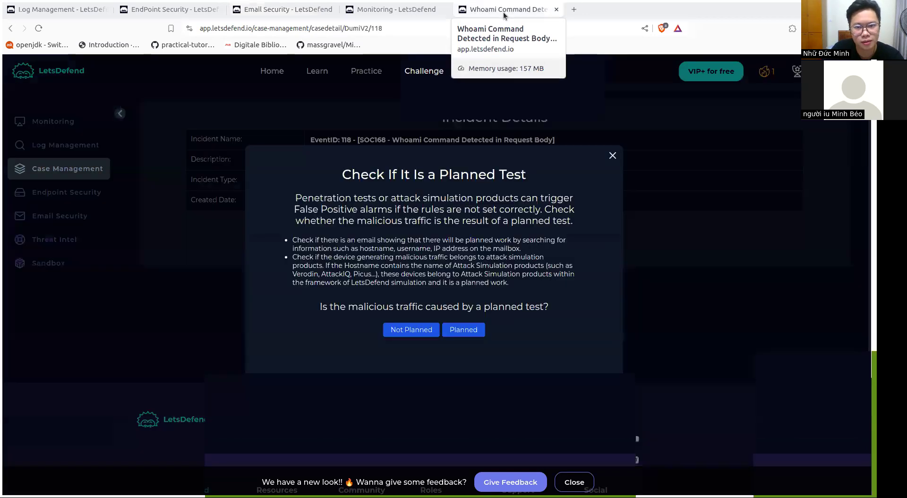
{"action": "left_click", "coordinate": [411, 328]}
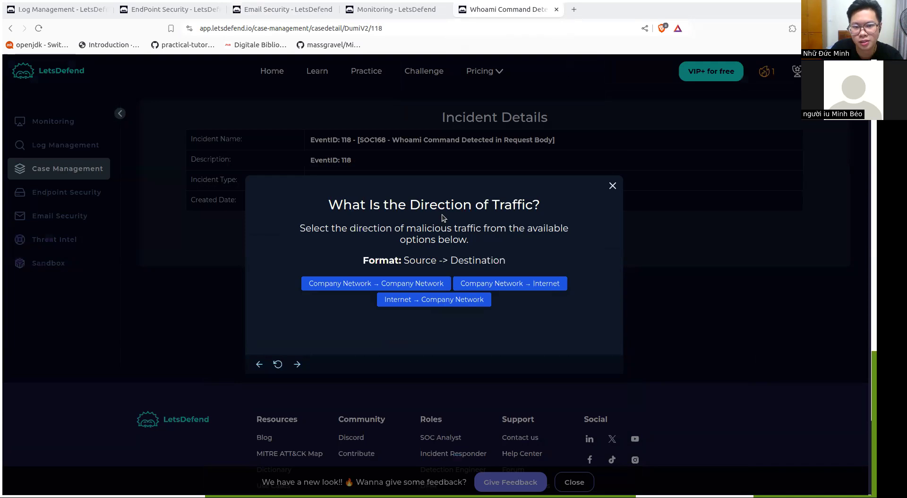
{"action": "left_click", "coordinate": [440, 303]}
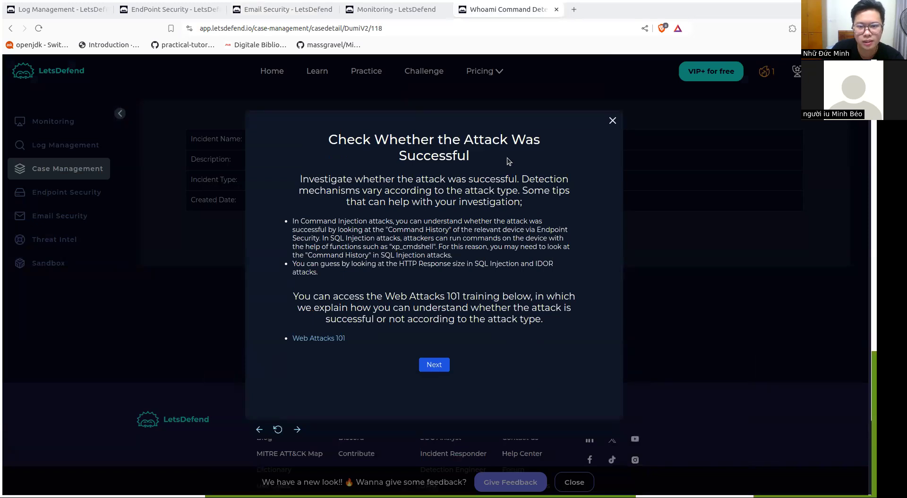
{"action": "left_click", "coordinate": [435, 365]}
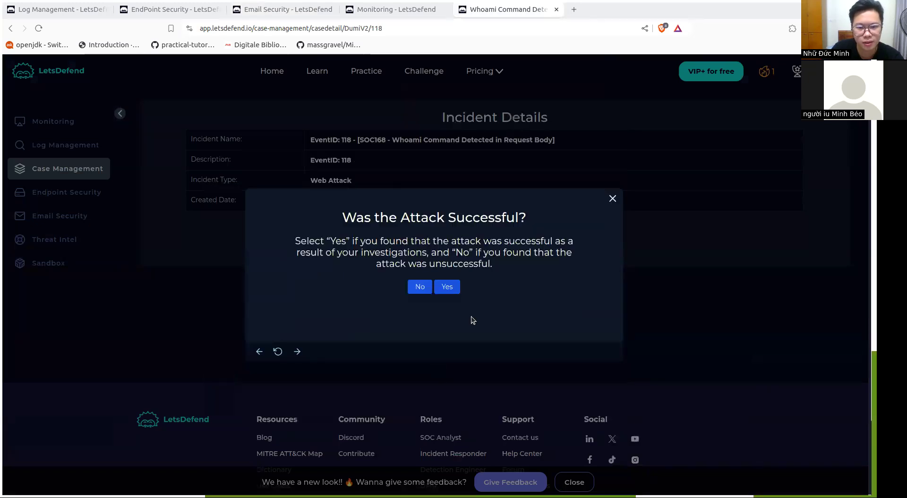
Examine the response sizes, response statuses and POST parameters of the 04:11 to 04:15 AM firewall events in Log Management
{"action": "left_click", "coordinate": [69, 10]}
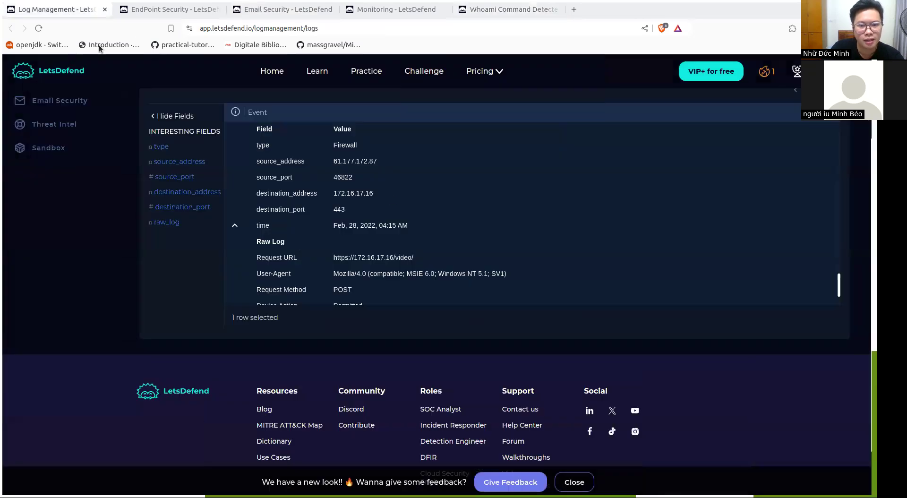
{"action": "scroll", "coordinate": [393, 194], "scroll_direction": "down", "scroll_amount": 4}
{"action": "scroll", "coordinate": [393, 193], "scroll_direction": "up", "scroll_amount": 6}
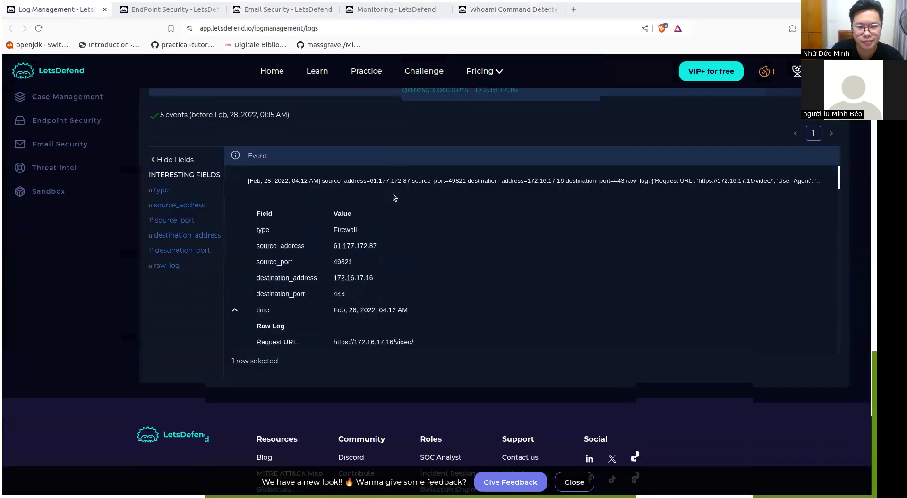
{"action": "scroll", "coordinate": [439, 263], "scroll_direction": "down", "scroll_amount": 3}
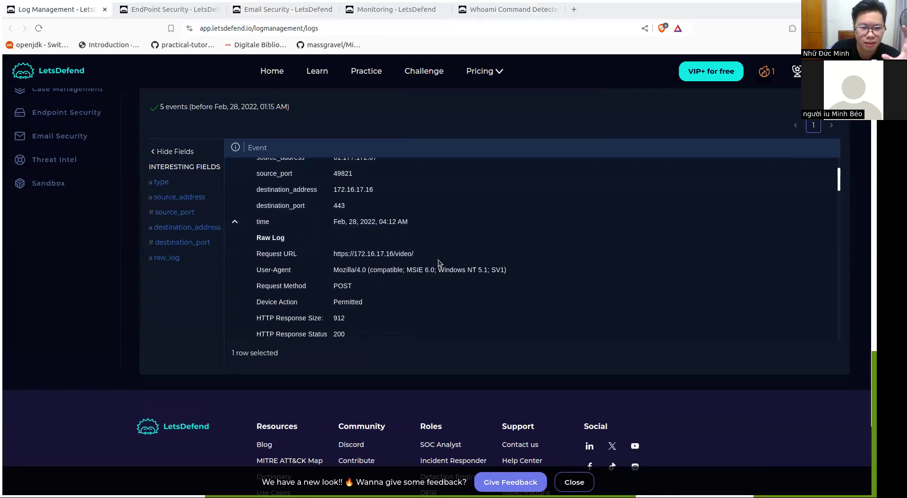
{"action": "scroll", "coordinate": [421, 270], "scroll_direction": "down", "scroll_amount": 1}
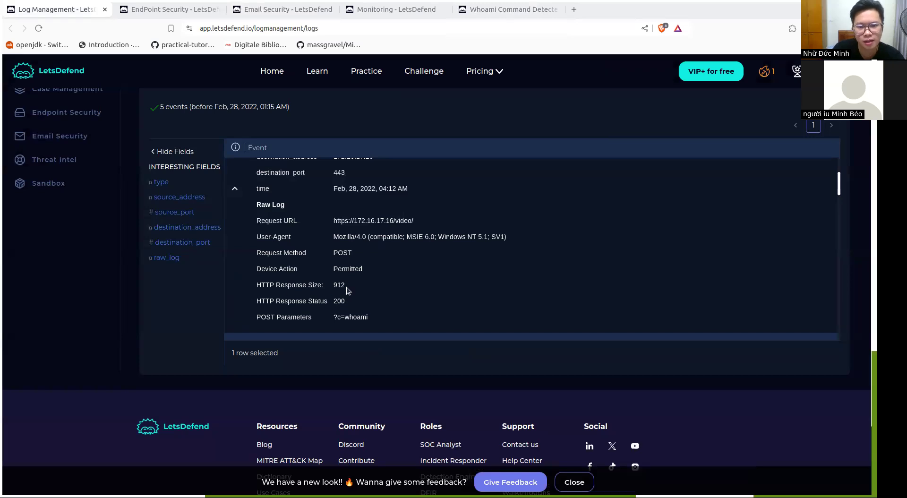
{"action": "scroll", "coordinate": [347, 288], "scroll_direction": "down", "scroll_amount": 5}
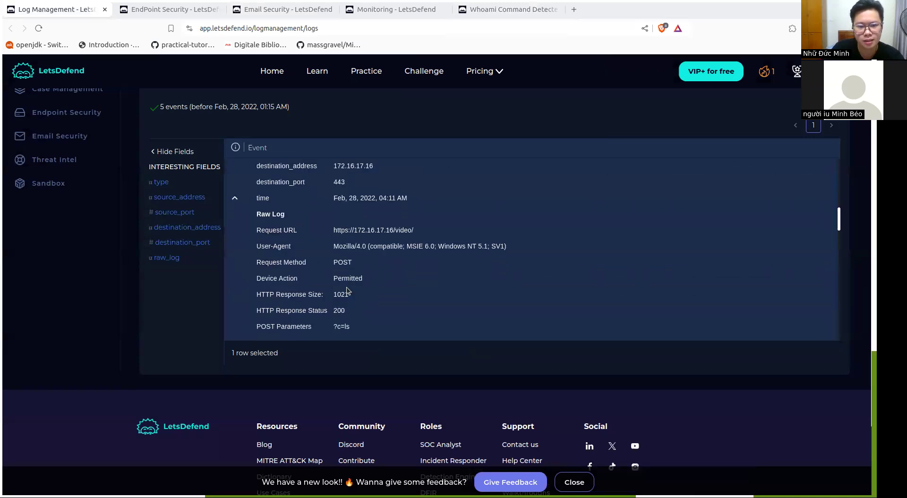
{"action": "scroll", "coordinate": [358, 273], "scroll_direction": "up", "scroll_amount": 1}
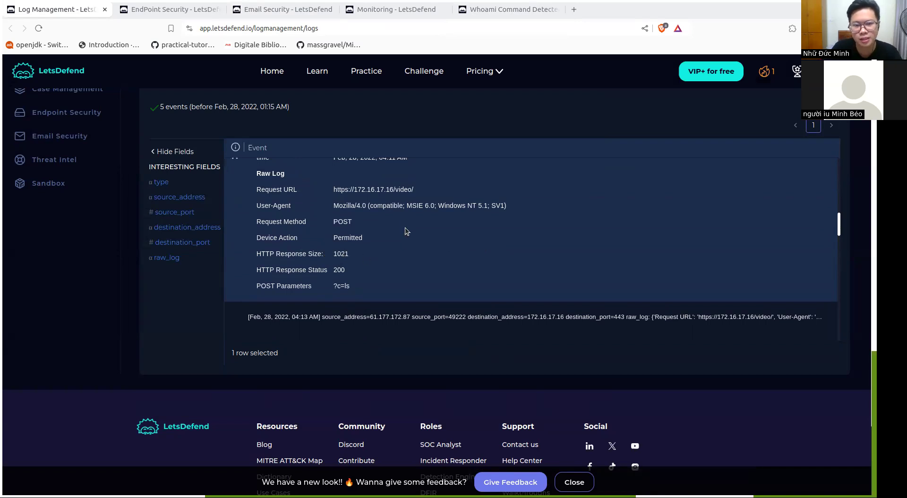
{"action": "scroll", "coordinate": [404, 220], "scroll_direction": "up", "scroll_amount": 4}
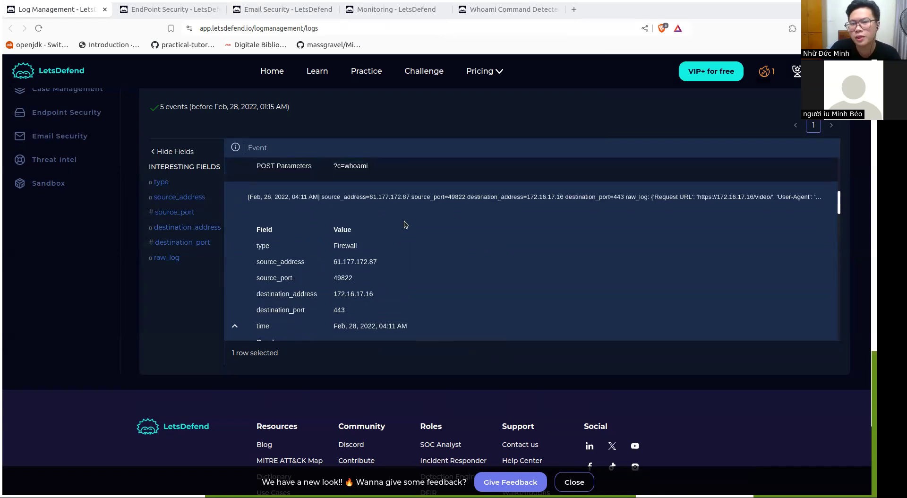
{"action": "scroll", "coordinate": [407, 220], "scroll_direction": "down", "scroll_amount": 5}
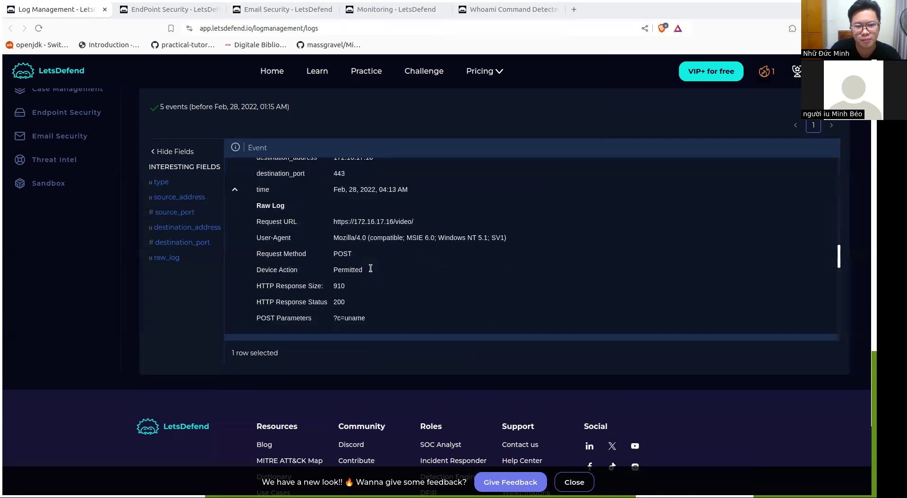
{"action": "scroll", "coordinate": [371, 268], "scroll_direction": "down", "scroll_amount": 5}
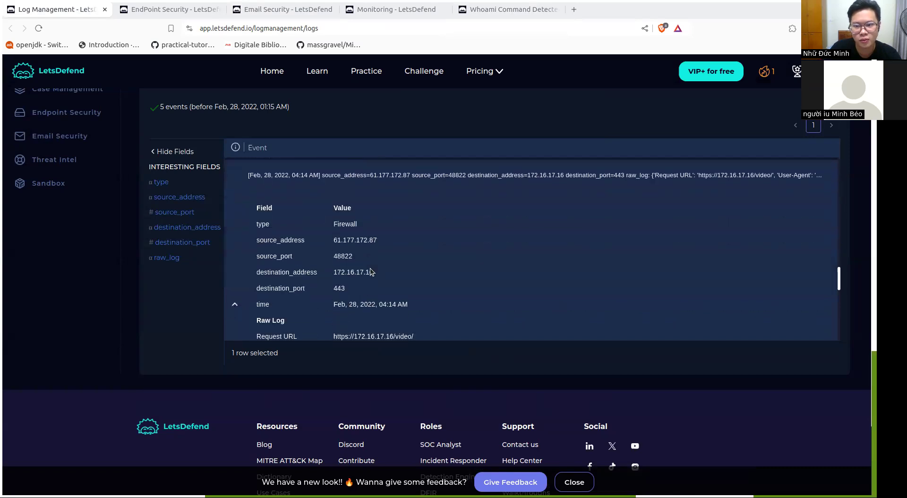
{"action": "scroll", "coordinate": [369, 268], "scroll_direction": "down", "scroll_amount": 5}
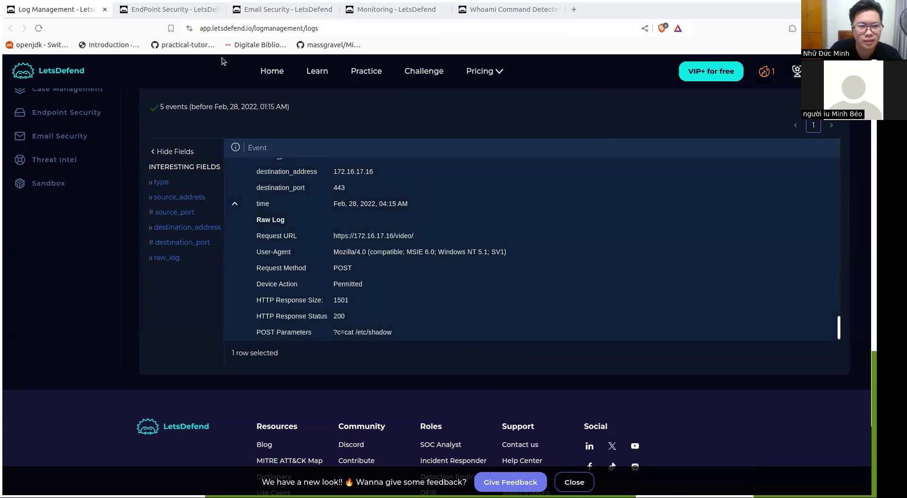
Examine WebServer1004's terminal history for the 28.02.2022 commands and check its endpoint information
{"action": "left_click", "coordinate": [186, 10]}
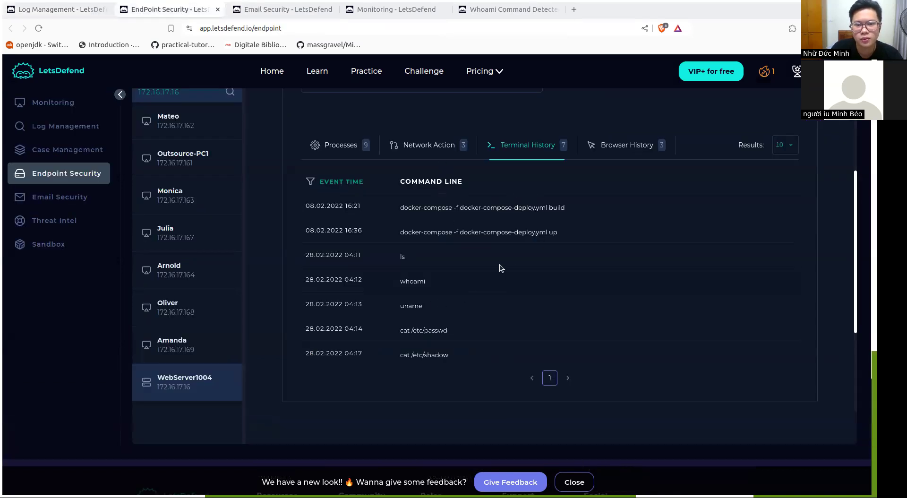
{"action": "scroll", "coordinate": [500, 268], "scroll_direction": "down", "scroll_amount": 2}
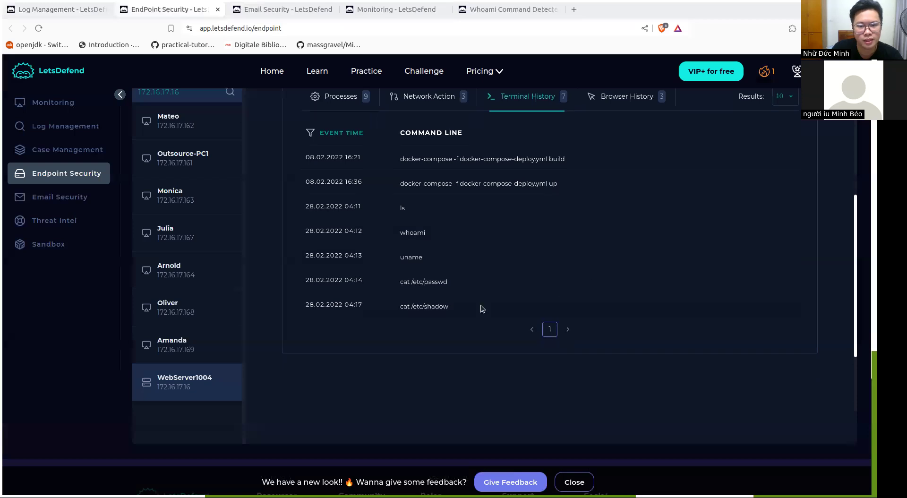
{"action": "left_click_drag", "start_coordinate": [453, 307], "coordinate": [400, 308]}
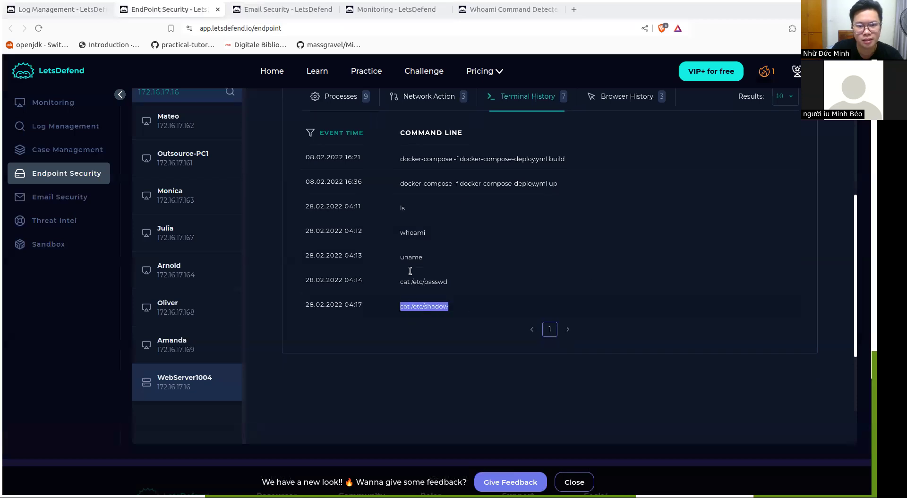
{"action": "left_click_drag", "start_coordinate": [420, 209], "coordinate": [399, 208]}
{"action": "left_click_drag", "start_coordinate": [433, 234], "coordinate": [399, 234]}
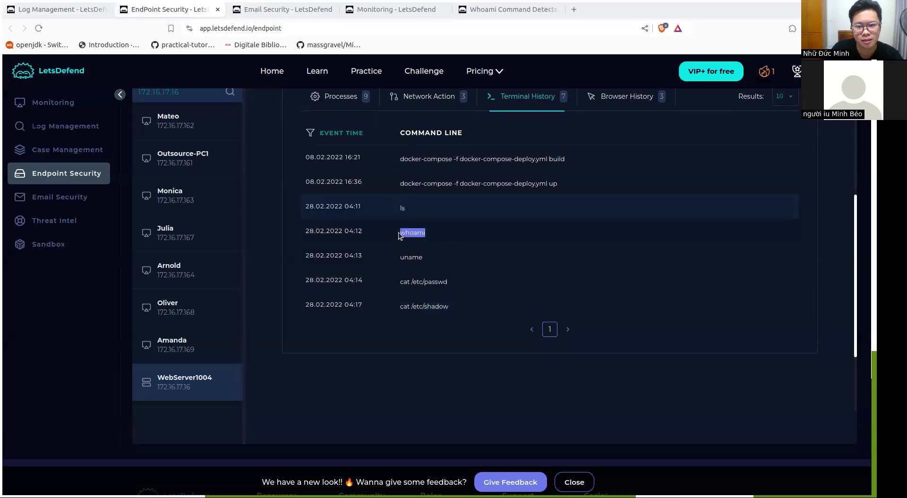
{"action": "left_click_drag", "start_coordinate": [434, 259], "coordinate": [399, 258]}
{"action": "left_click", "coordinate": [466, 285]}
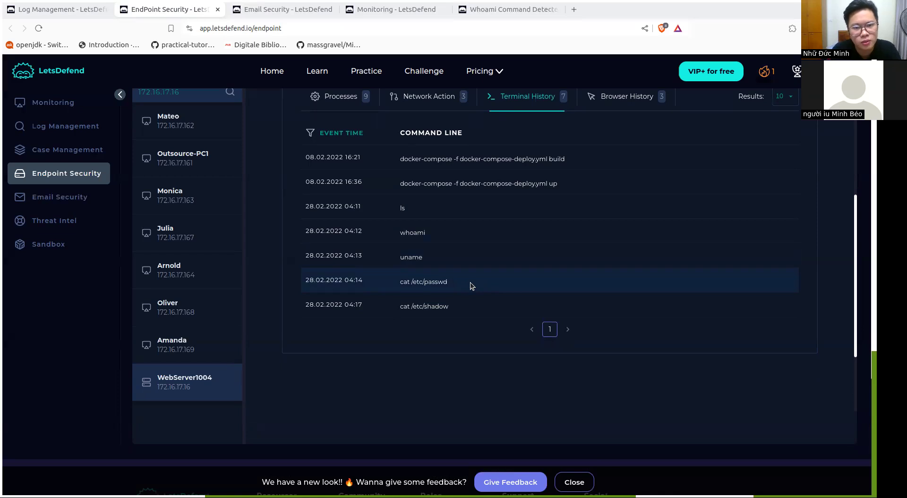
{"action": "scroll", "coordinate": [470, 282], "scroll_direction": "up", "scroll_amount": 1}
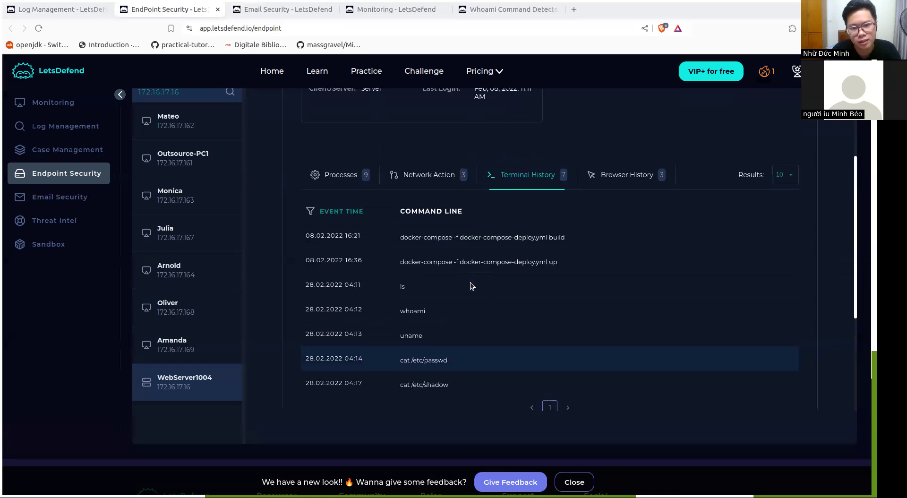
{"action": "scroll", "coordinate": [471, 286], "scroll_direction": "up", "scroll_amount": 3}
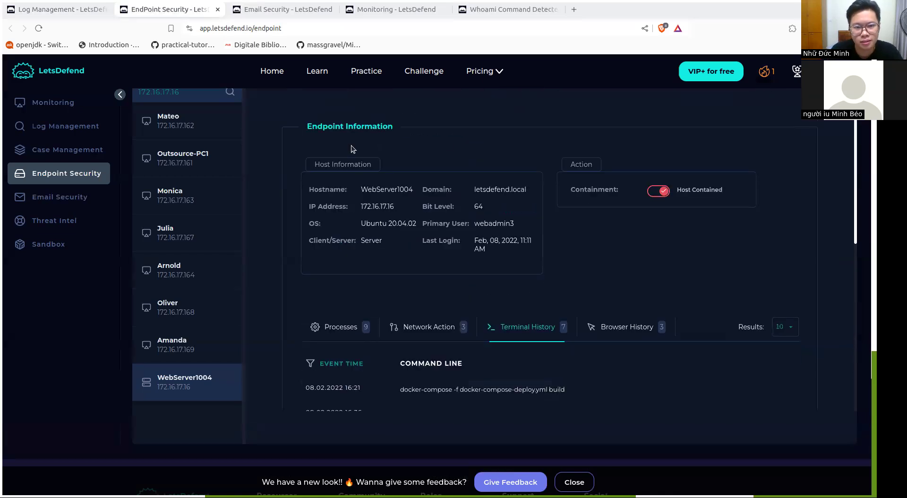
{"action": "scroll", "coordinate": [420, 225], "scroll_direction": "down", "scroll_amount": 4}
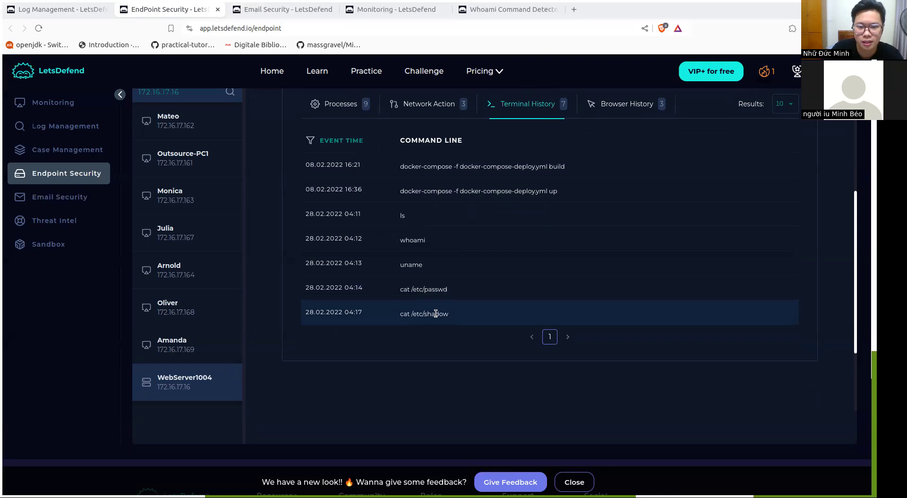
Answer Yes to whether the attack was successful and advance the playbook to adding artifacts
{"action": "left_click", "coordinate": [508, 10]}
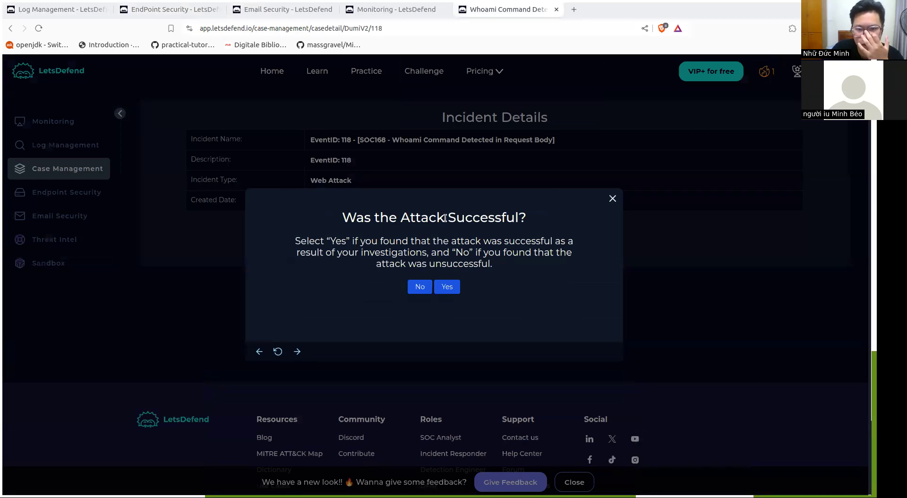
{"action": "left_click", "coordinate": [447, 286]}
{"action": "left_click", "coordinate": [434, 342]}
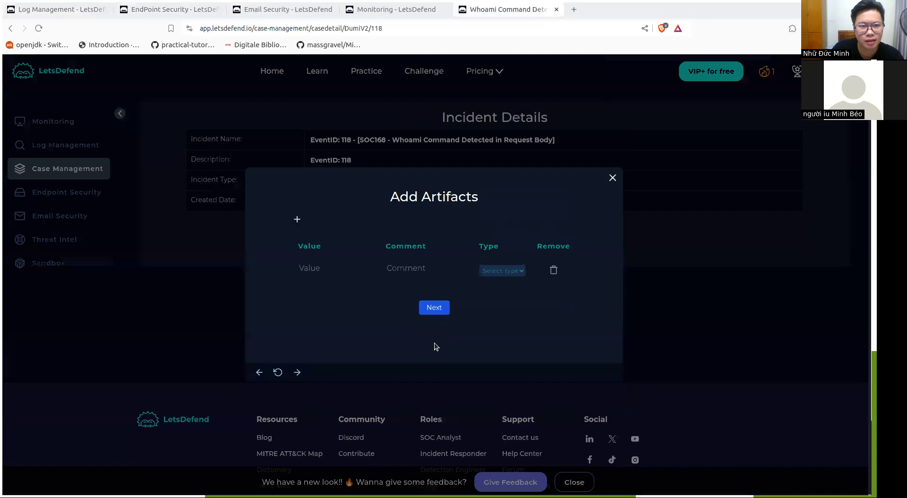
Remove the containment from the WebServer1004 host in Endpoint Security
{"action": "left_click", "coordinate": [172, 11]}
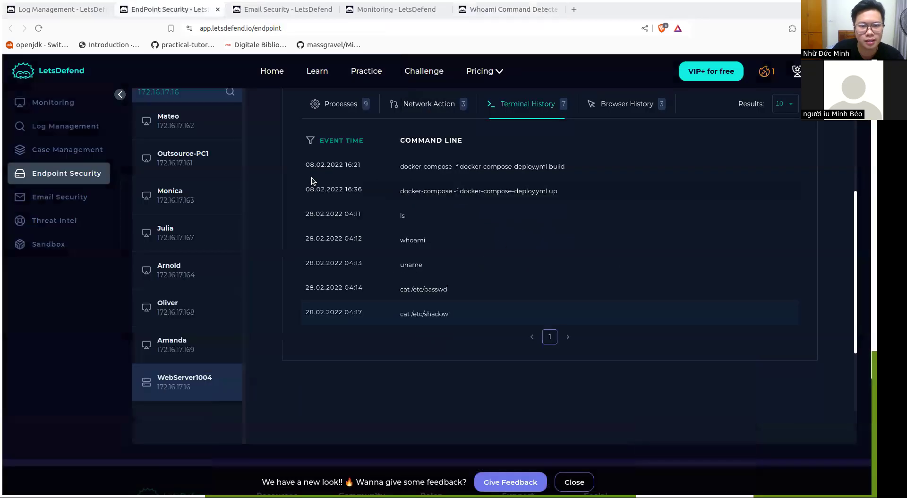
{"action": "scroll", "coordinate": [557, 307], "scroll_direction": "up", "scroll_amount": 4}
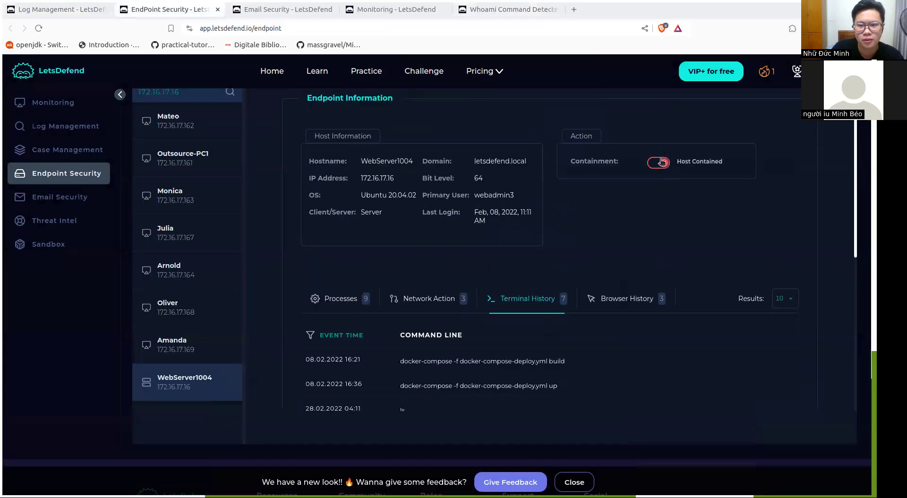
{"action": "left_click", "coordinate": [659, 163]}
{"action": "left_click", "coordinate": [677, 235]}
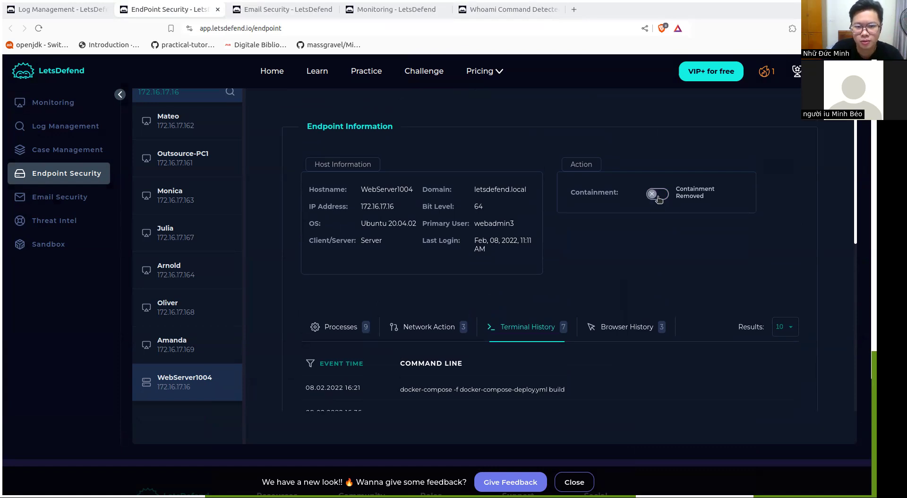
Contain the WebServer1004 host in Endpoint Security
{"action": "left_click", "coordinate": [658, 198]}
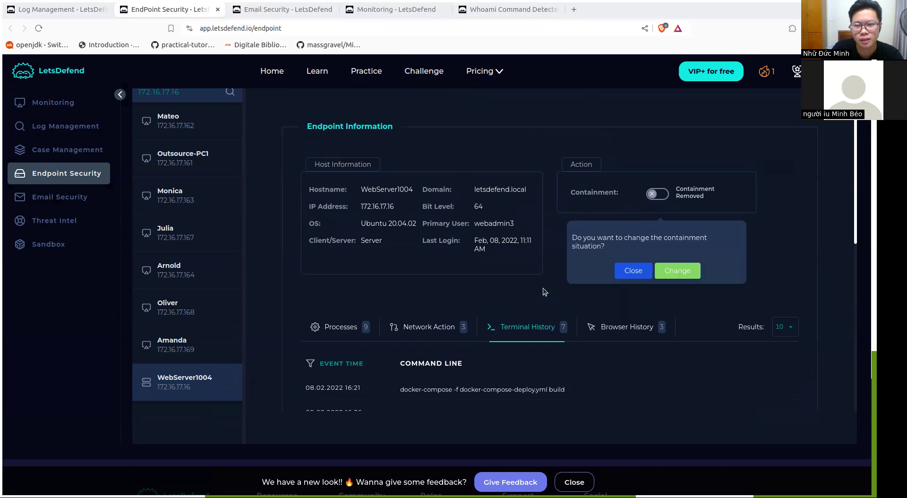
{"action": "left_click", "coordinate": [677, 269]}
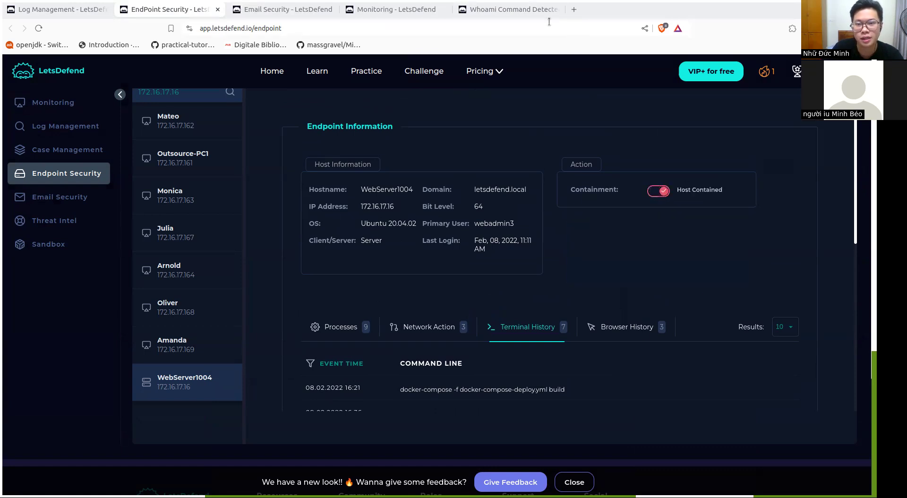
Add the artifact 61.177.172.87 to the case with the comment "IP address attacker" and type IP Address, and advance the playbook
{"action": "left_click", "coordinate": [512, 9]}
{"action": "left_click_drag", "start_coordinate": [497, 291], "coordinate": [362, 276]}
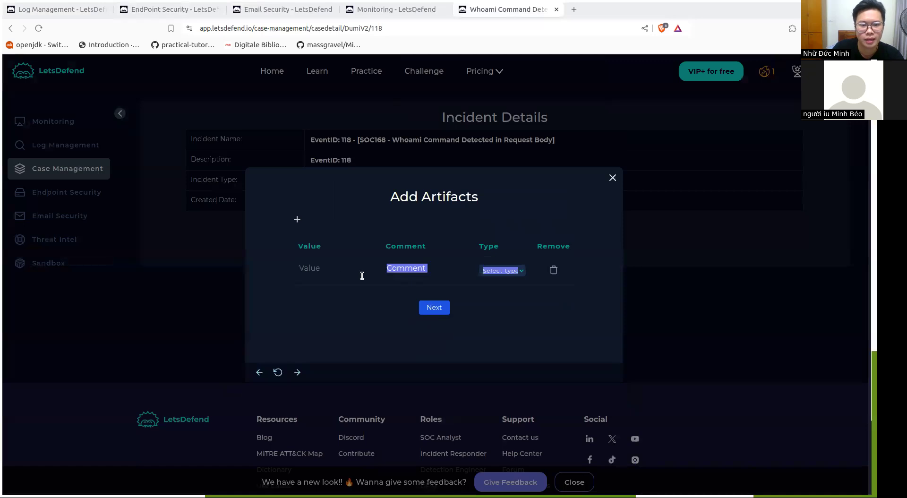
{"action": "left_click", "coordinate": [332, 272]}
{"action": "left_click", "coordinate": [341, 312]}
{"action": "left_click", "coordinate": [411, 264]}
{"action": "left_click", "coordinate": [506, 270]}
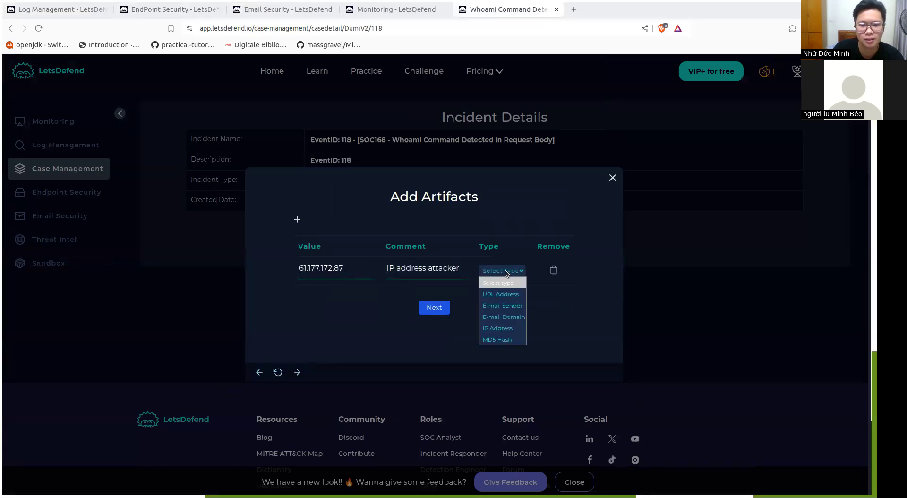
{"action": "left_click", "coordinate": [506, 326]}
{"action": "left_click", "coordinate": [446, 307]}
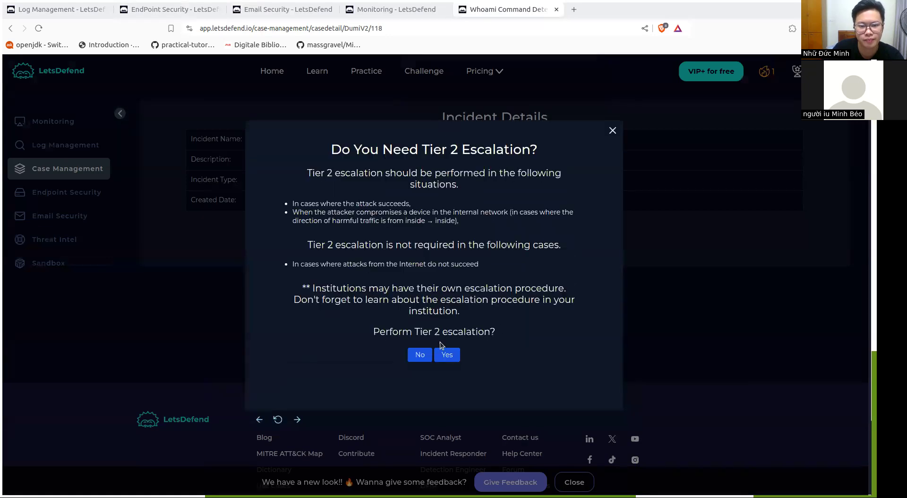
Review the Tier 2 escalation criteria and answer Yes to performing the escalation
{"action": "left_click_drag", "start_coordinate": [330, 150], "coordinate": [572, 269]}
{"action": "left_click", "coordinate": [586, 236]}
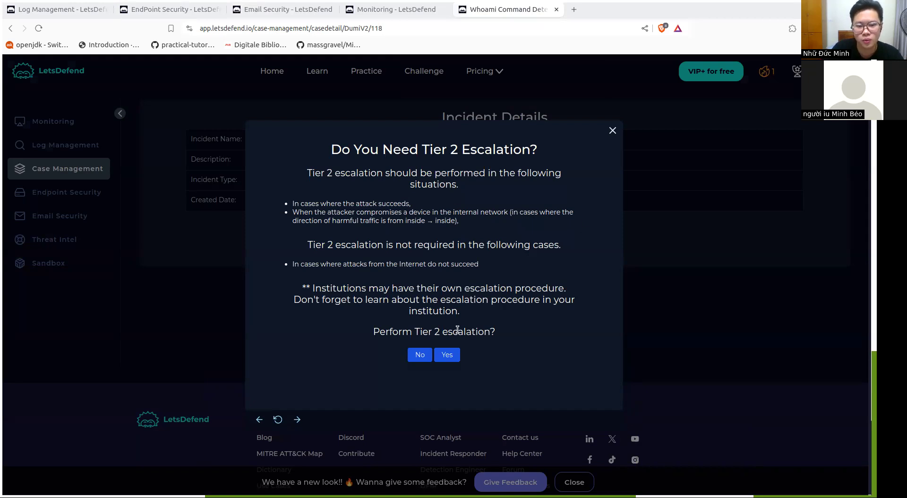
{"action": "left_click", "coordinate": [448, 354]}
Enter the analyst note "RCE successful" and finish the playbook, continuing to the monitoring page
{"action": "left_click", "coordinate": [393, 241]}
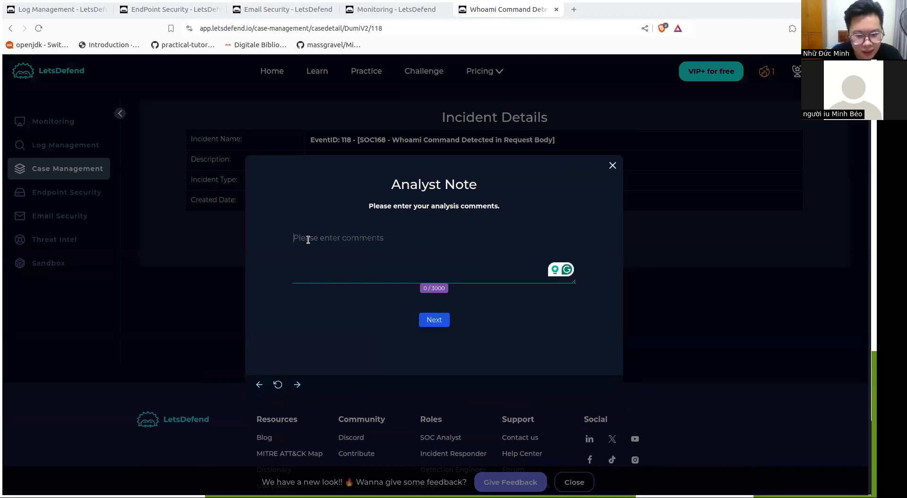
{"action": "type", "text": "RCE"}
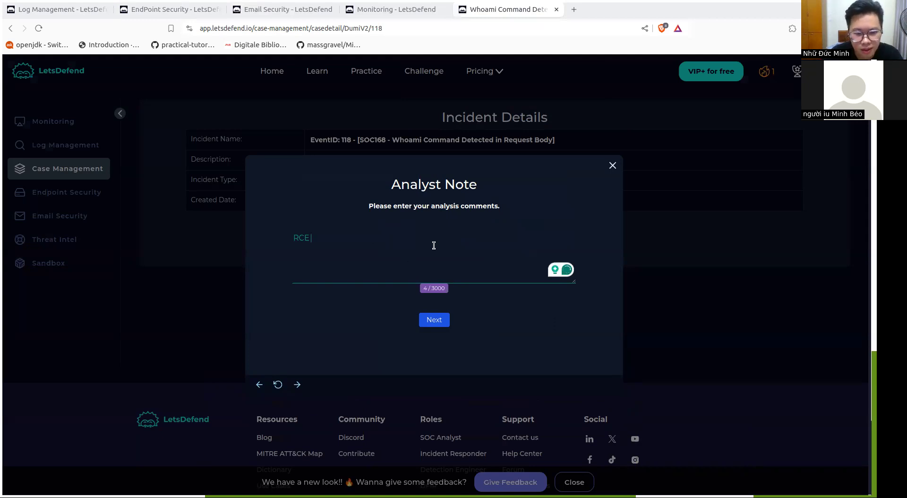
{"action": "type", "text": " se"}
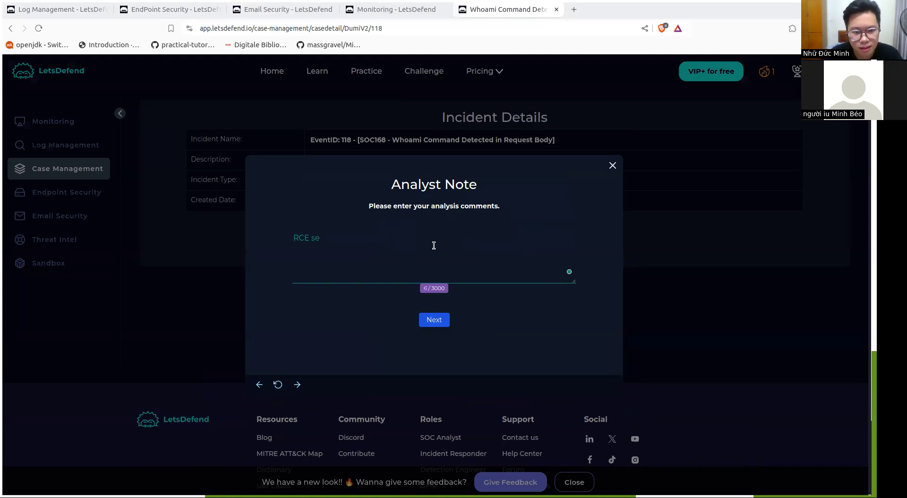
{"action": "type", "text": "uccessful"}
{"action": "left_click", "coordinate": [435, 320]}
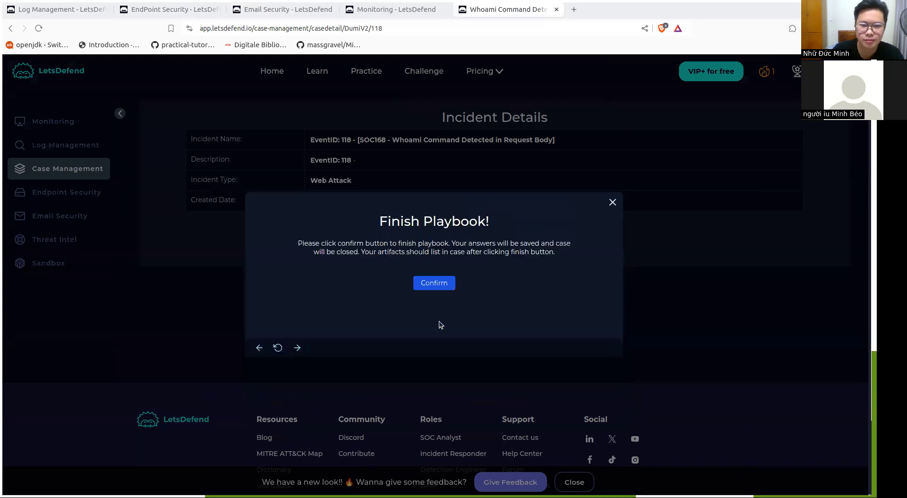
{"action": "left_click", "coordinate": [433, 283]}
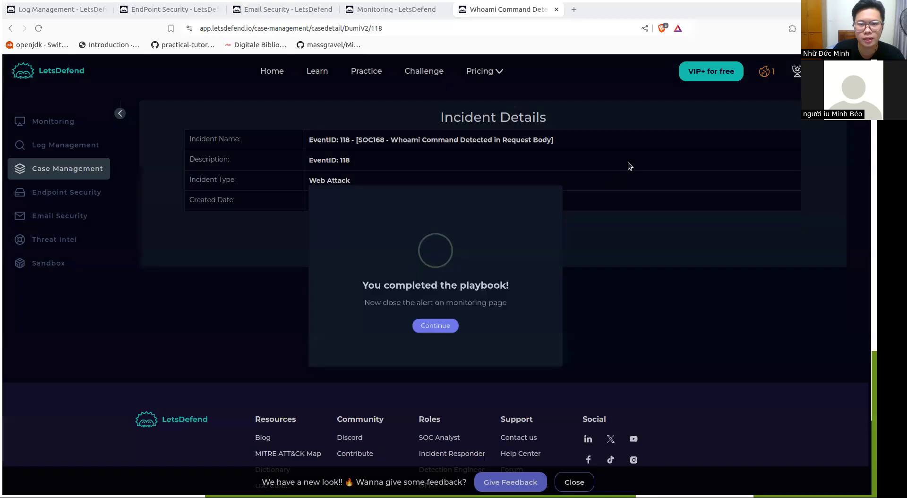
{"action": "left_click", "coordinate": [449, 333]}
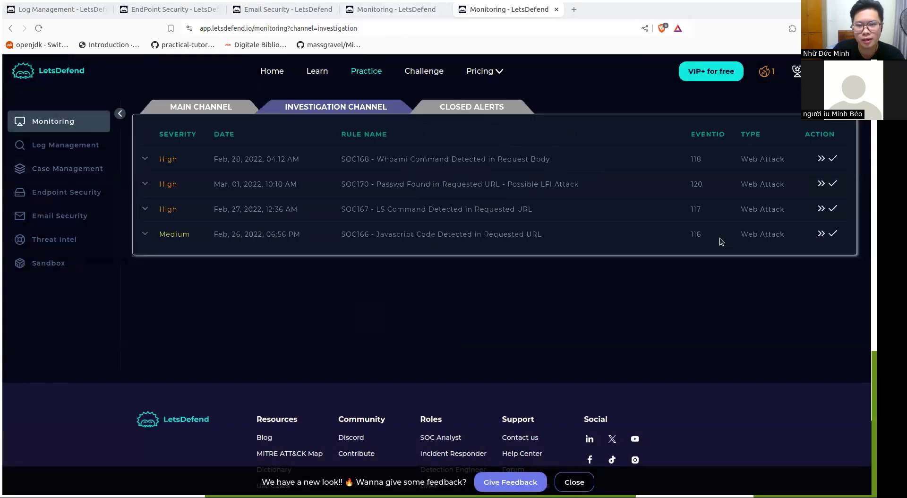
Close alert 118 as True Positive with the note "RCE" and expand its newest entry among the closed alerts
{"action": "left_click", "coordinate": [833, 158]}
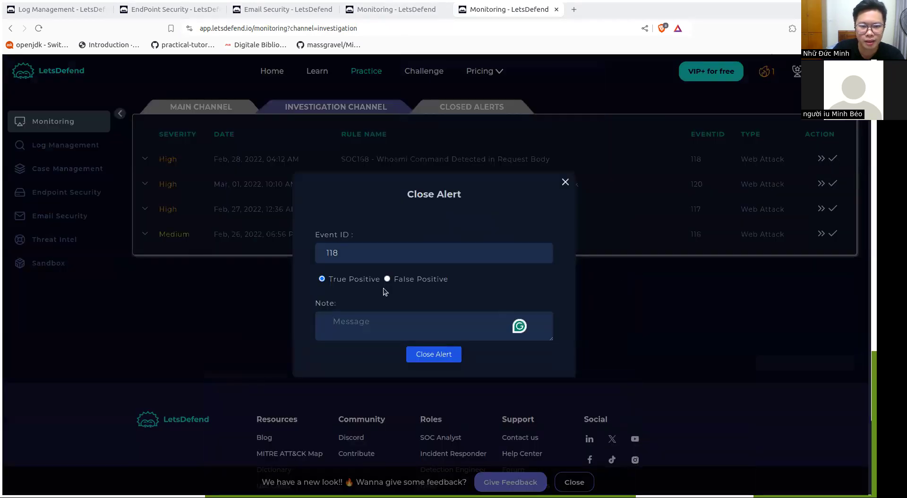
{"action": "left_click", "coordinate": [359, 327]}
{"action": "type", "text": "RCE"}
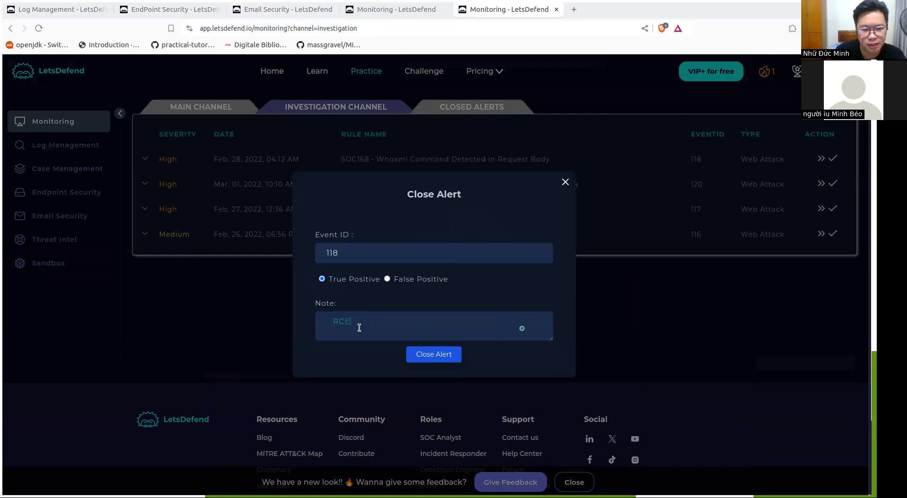
{"action": "left_click", "coordinate": [440, 353]}
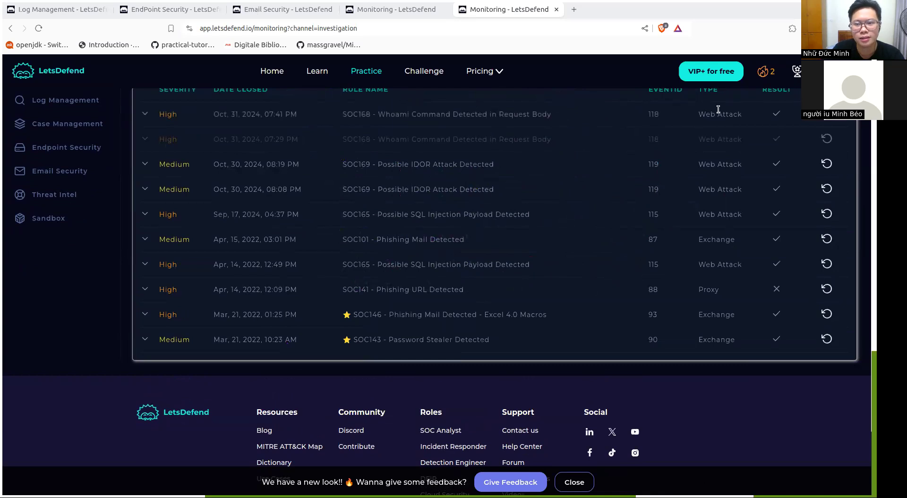
{"action": "left_click", "coordinate": [535, 112]}
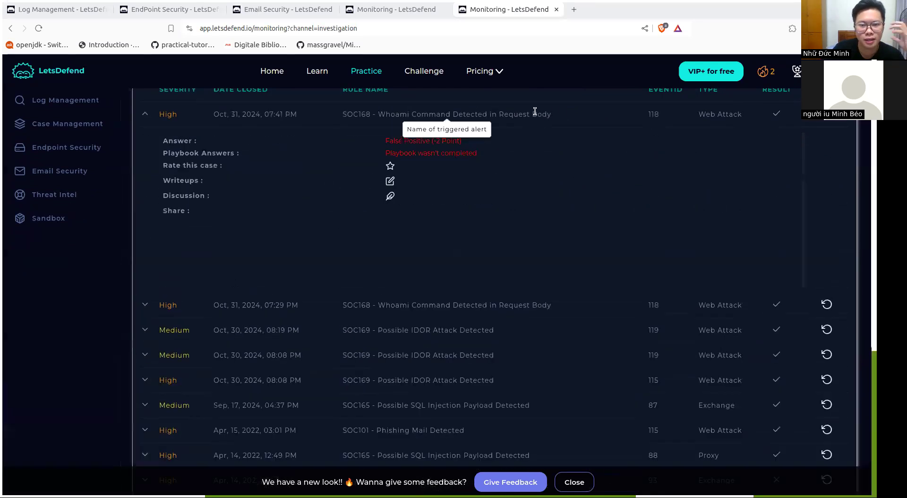